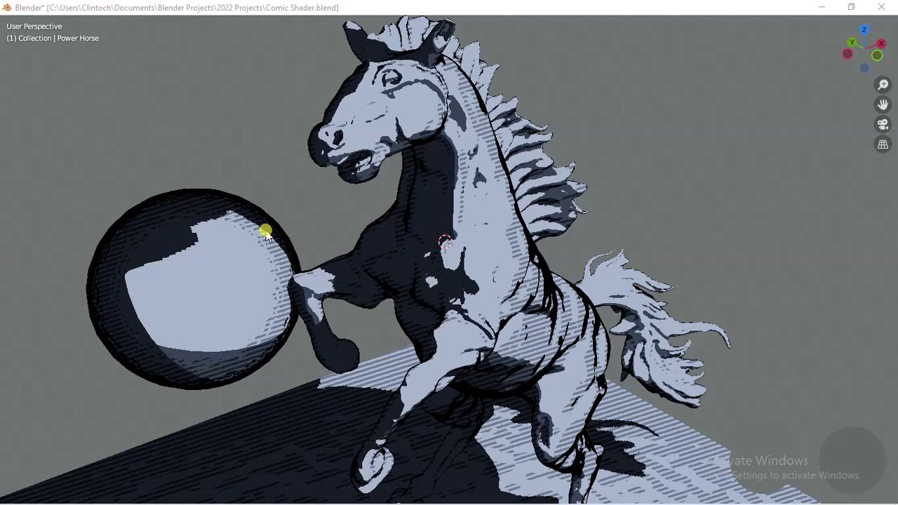
Step: Switch to the Comic Shader Tutorial.blend window and show its 3D viewport in material preview shading
middle_click_drag(457, 253, 527, 228)
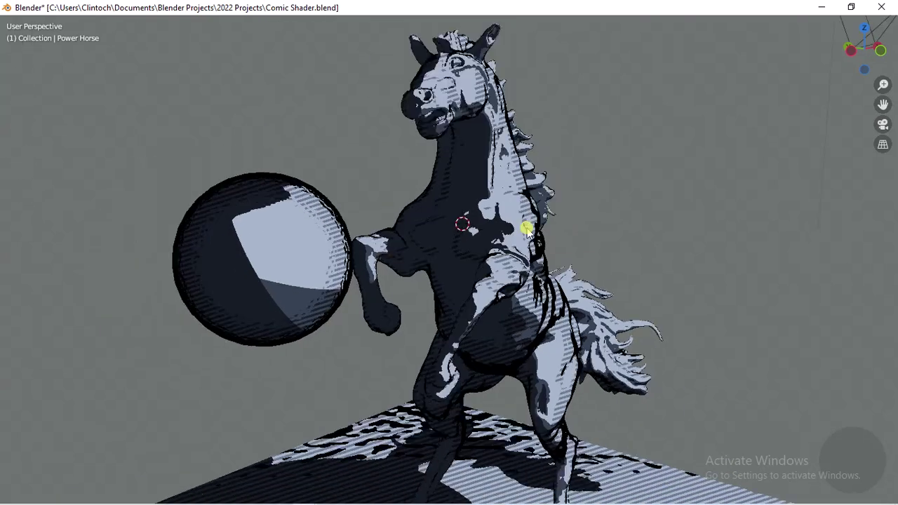
middle_click_drag(515, 277, 294, 486)
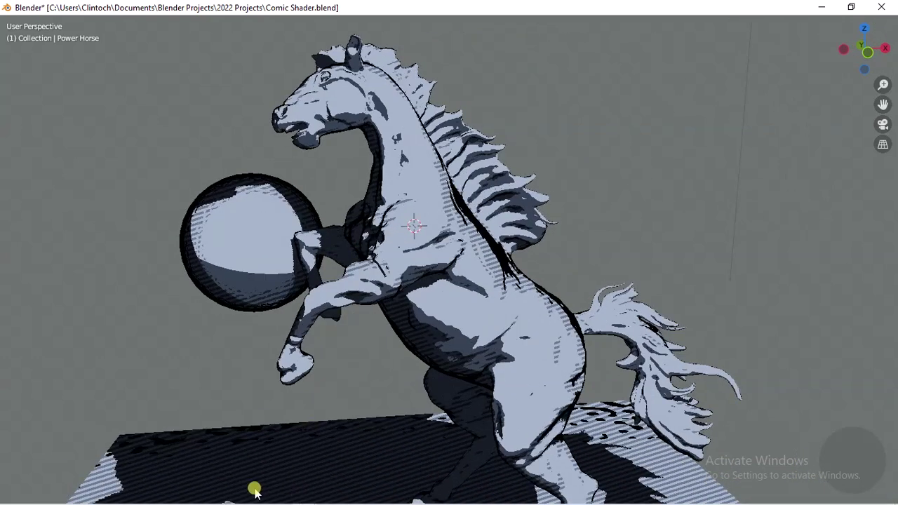
mouse_move(237, 502)
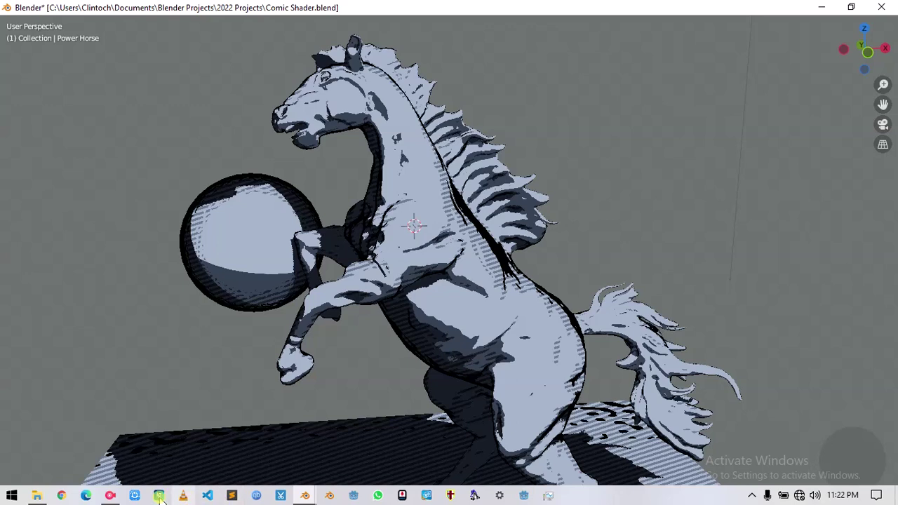
mouse_move(283, 497)
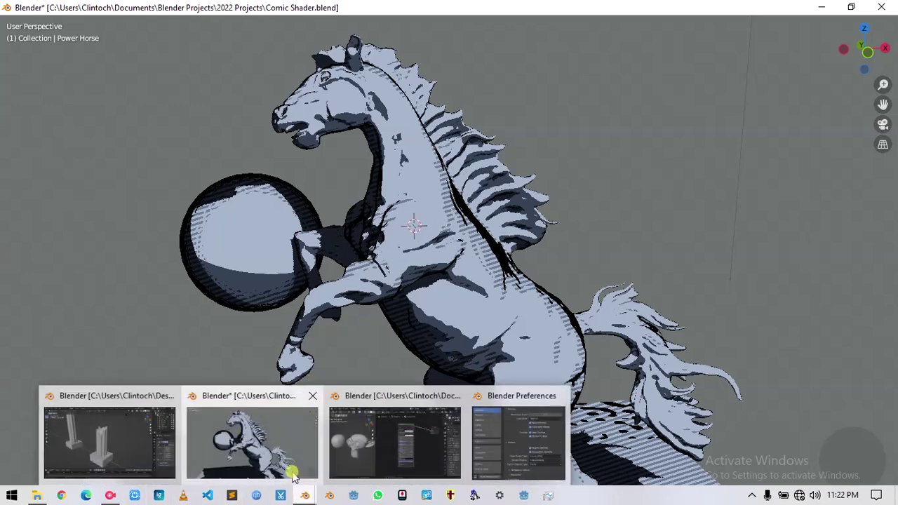
left_click(423, 423)
mouse_move(246, 260)
middle_mouse_down()
mouse_move(164, 261)
mouse_move(143, 305)
mouse_move(273, 301)
mouse_move(244, 270)
middle_mouse_up()
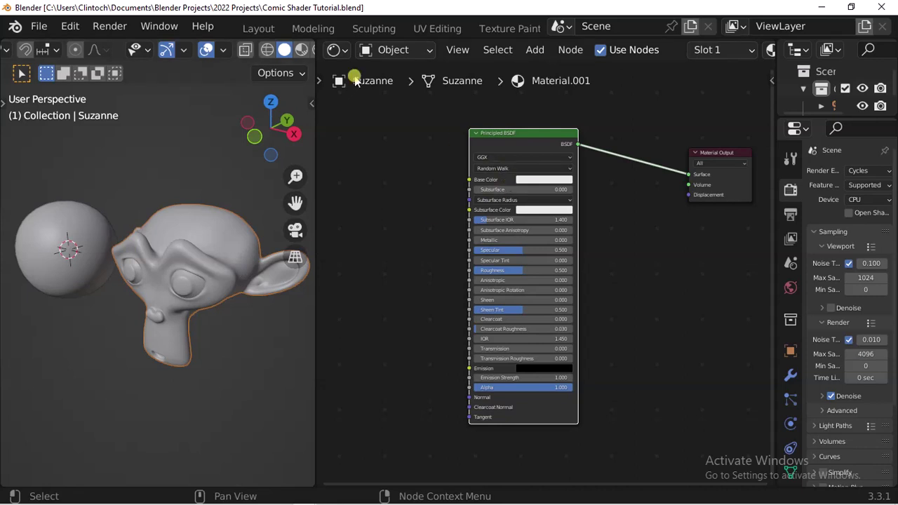
left_click(301, 49)
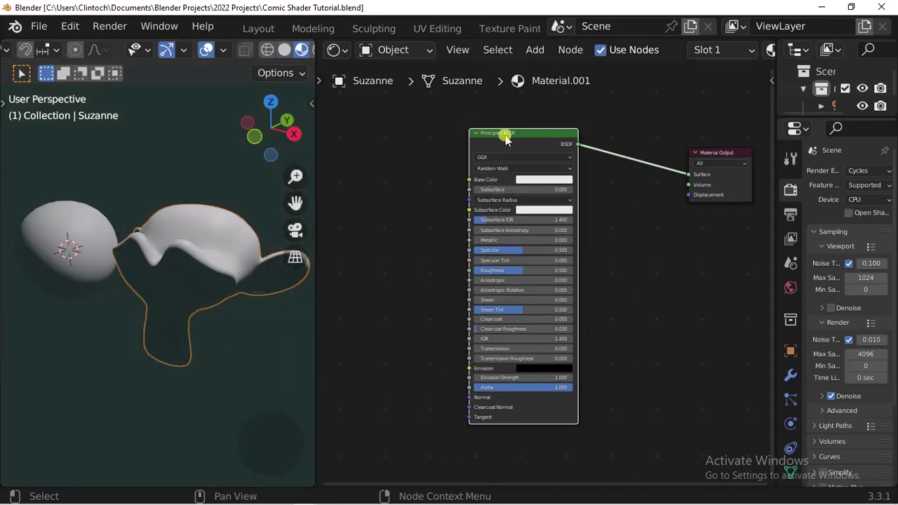
Step: Delete the Principled BSDF node from Suzanne's material
scroll(507, 139, "up", 3)
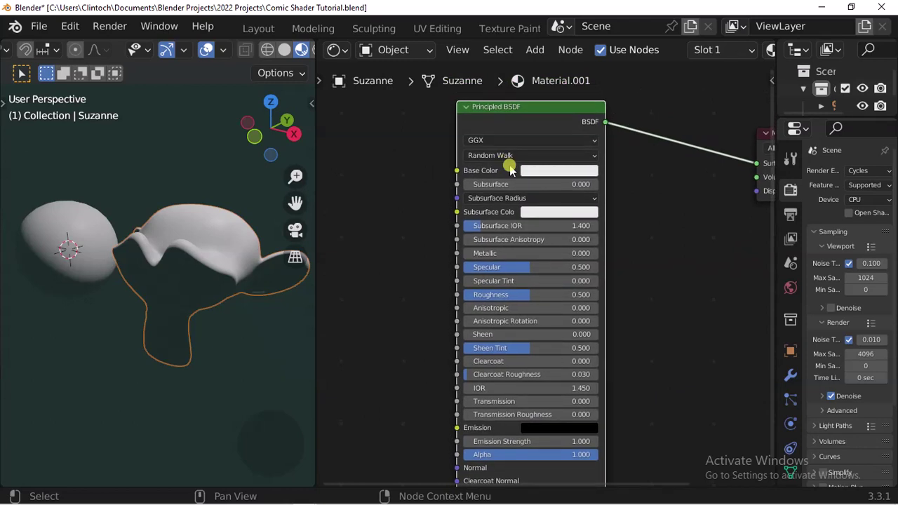
key("x")
key("x")
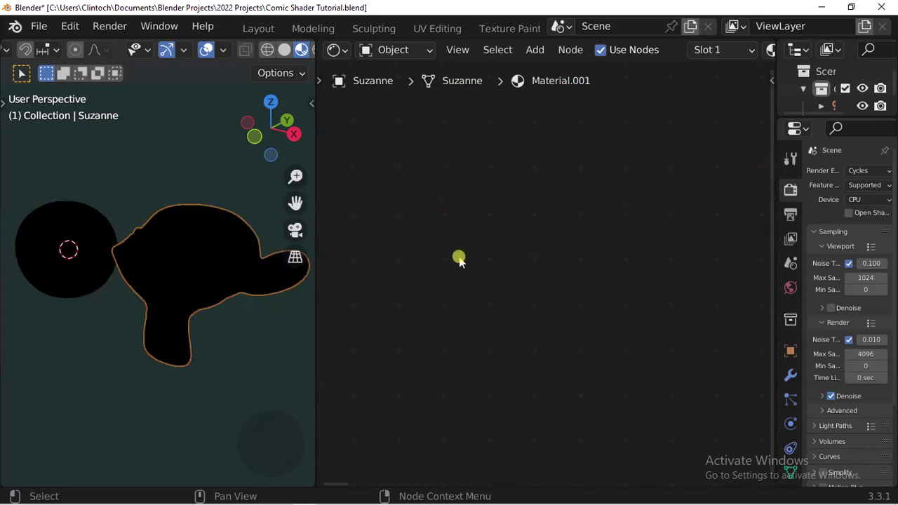
Step: Add a Fresnel node and connect it to the Material Output's Surface for preview
key("shift+a")
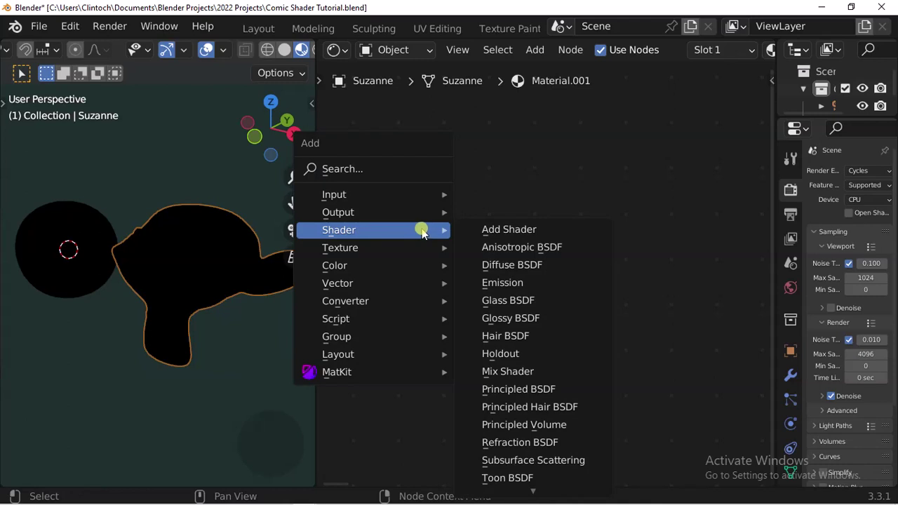
mouse_move(449, 194)
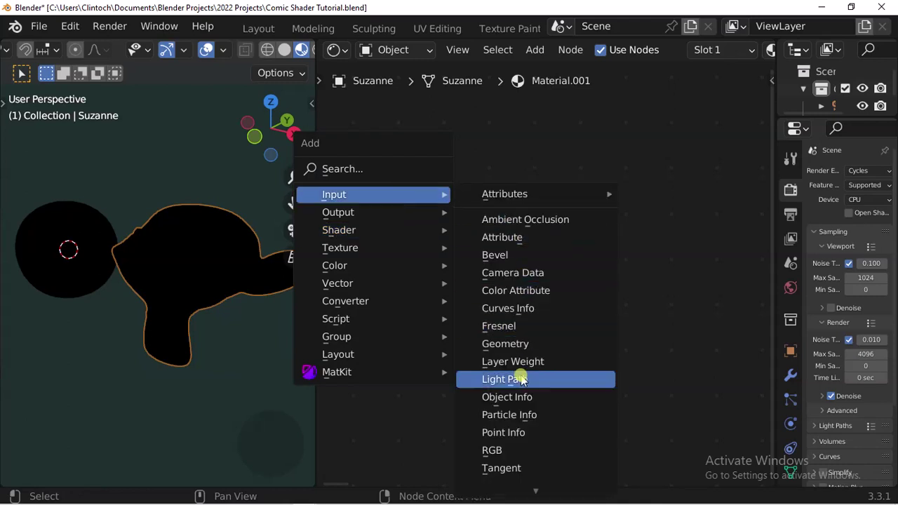
left_click(521, 328)
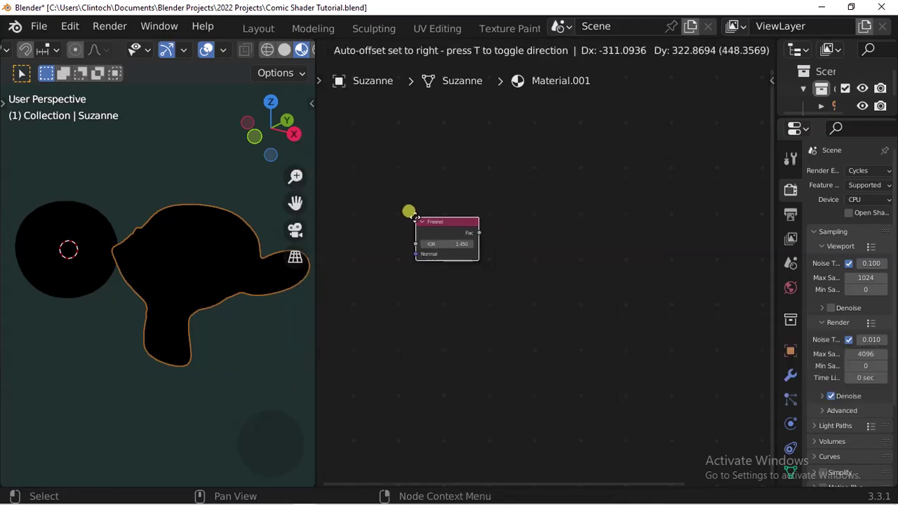
left_click(414, 218)
middle_click_drag(465, 250, 435, 233)
left_click(422, 230, "ctrl+shift")
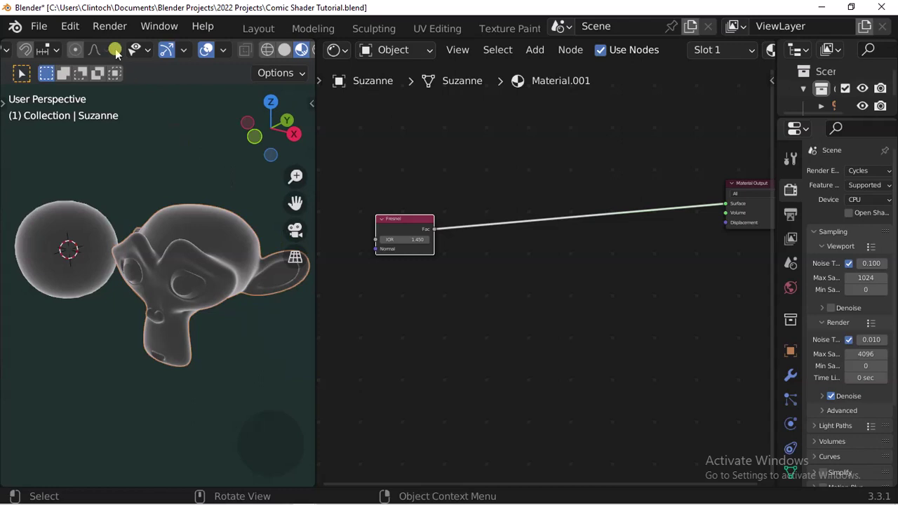
Step: Search the add-ons in the preferences for "node" and check that Node Wrangler is enabled
left_click(70, 26)
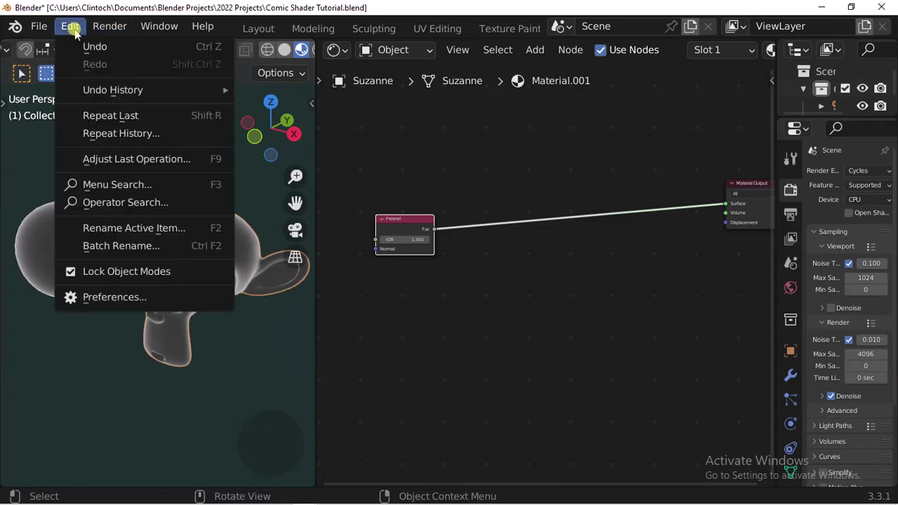
left_click(128, 300)
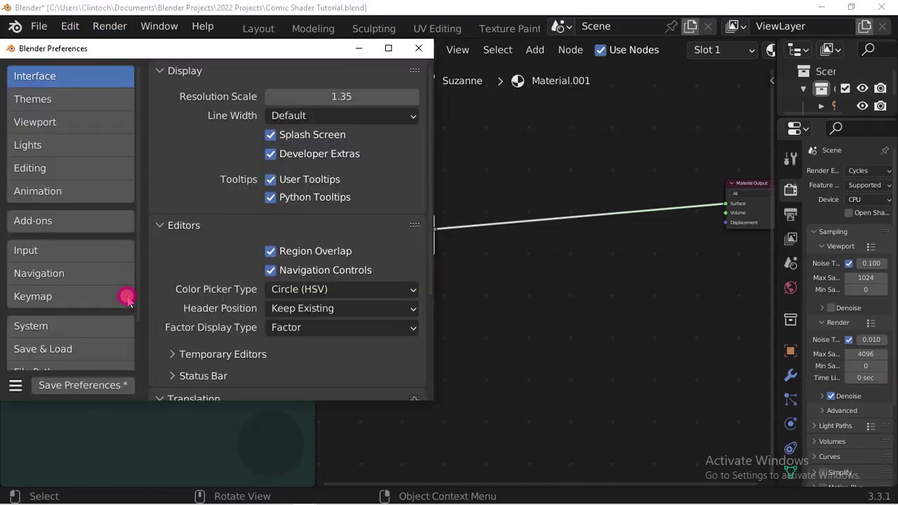
left_click(95, 219)
left_click(361, 94)
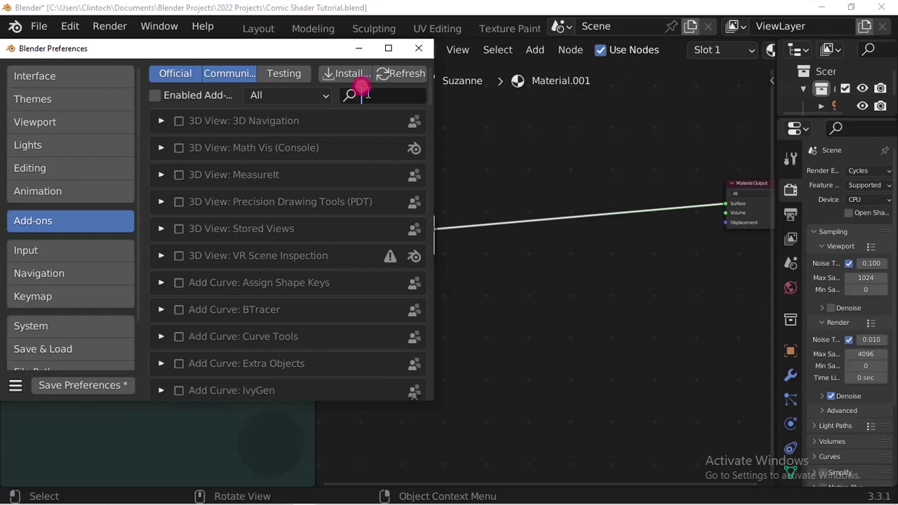
type("node")
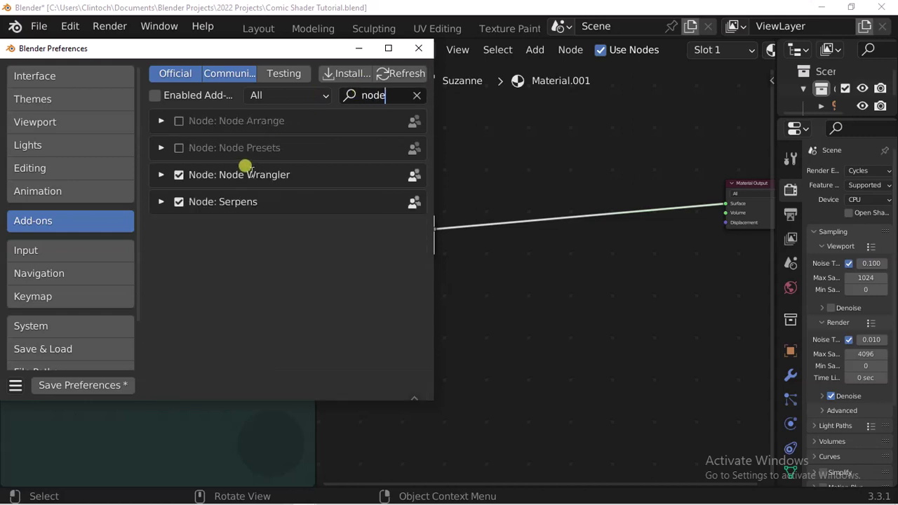
left_click(193, 268)
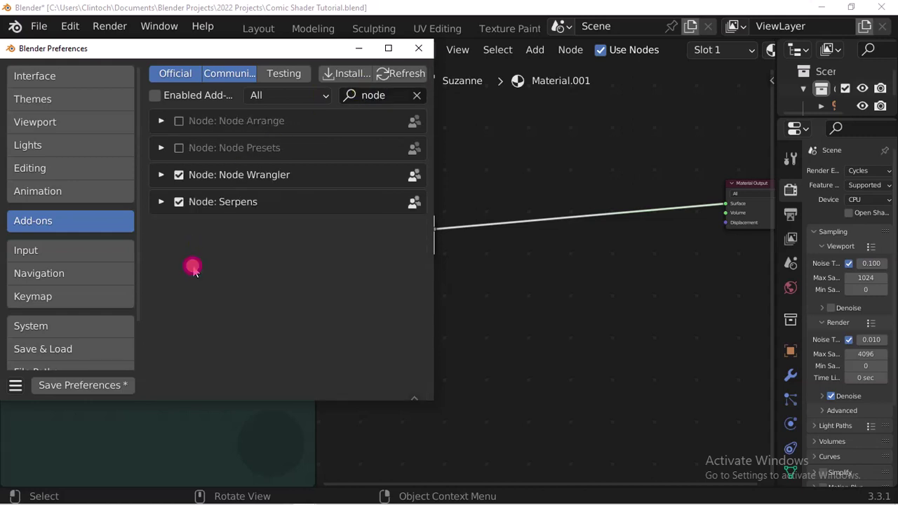
left_click(181, 175)
left_click(181, 175)
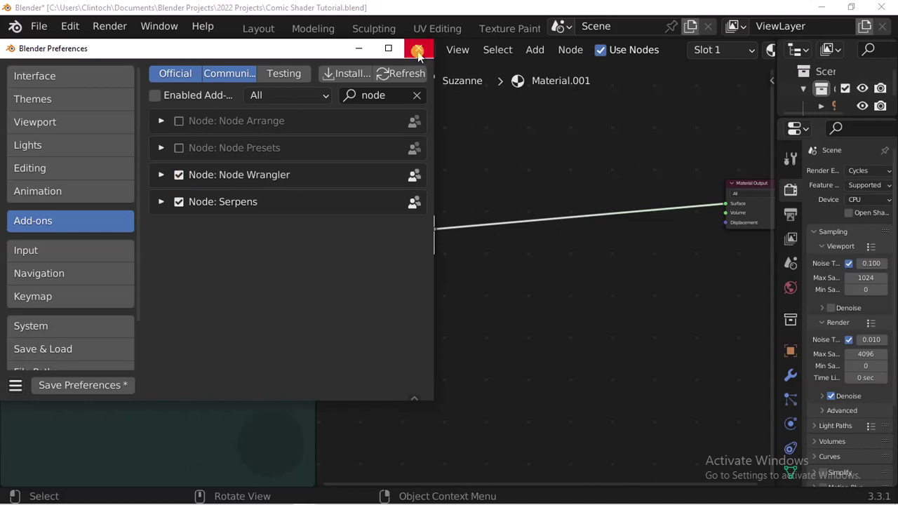
left_click(418, 49)
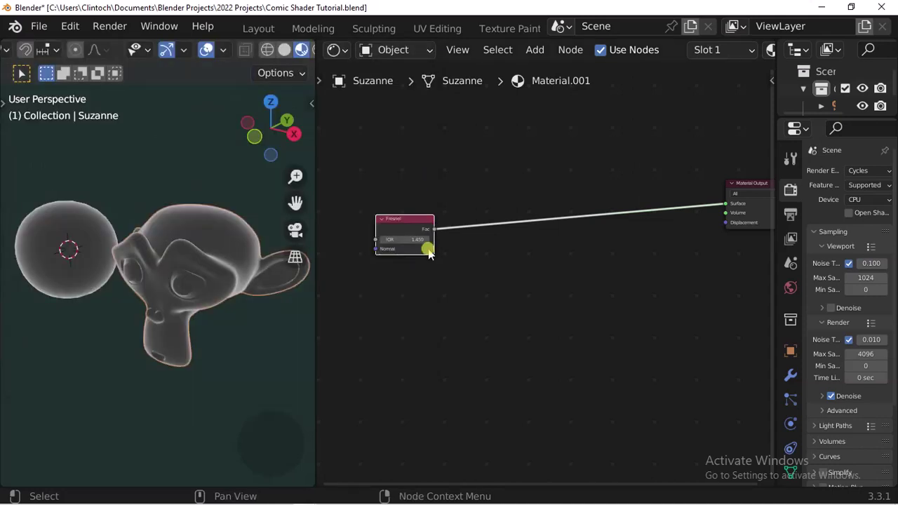
Step: Duplicate the Fresnel node below the original and preview the two nodes alternately on the material
key("shift+d")
left_click(395, 316)
left_click(392, 321, "ctrl+shift")
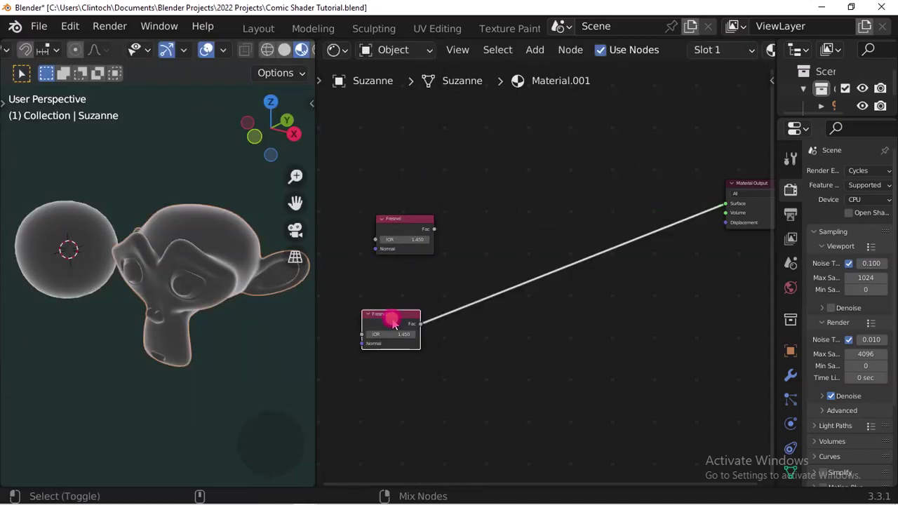
left_click(392, 230, "shift")
left_click(393, 230, "ctrl+shift")
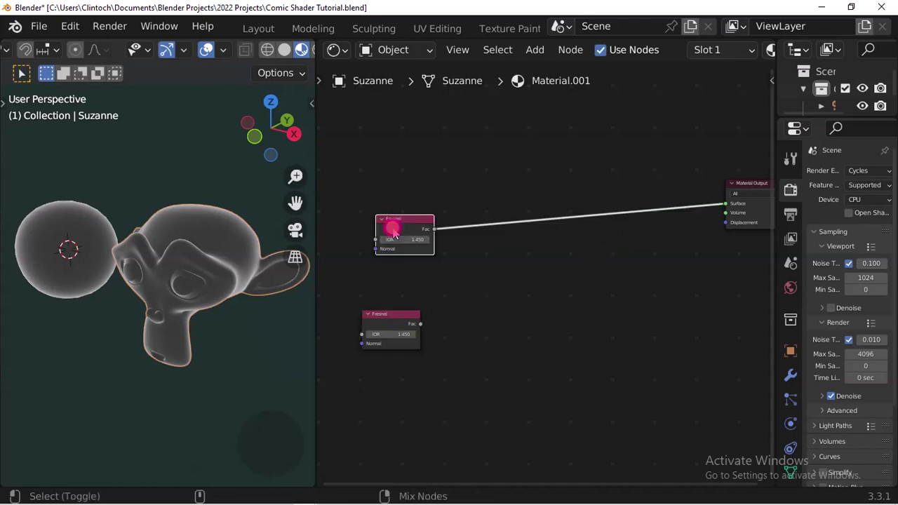
left_click(388, 321, "ctrl+shift")
left_click(390, 328, "ctrl+shift")
Step: Compare the duplicate Fresnel node at an IOR of 6.950 with the original and delete the duplicate
mouse_move(382, 333)
left_mouse_down()
mouse_move(414, 333)
mouse_move(399, 335)
left_mouse_up()
left_click(421, 226, "ctrl+shift")
left_click(384, 323, "ctrl+shift")
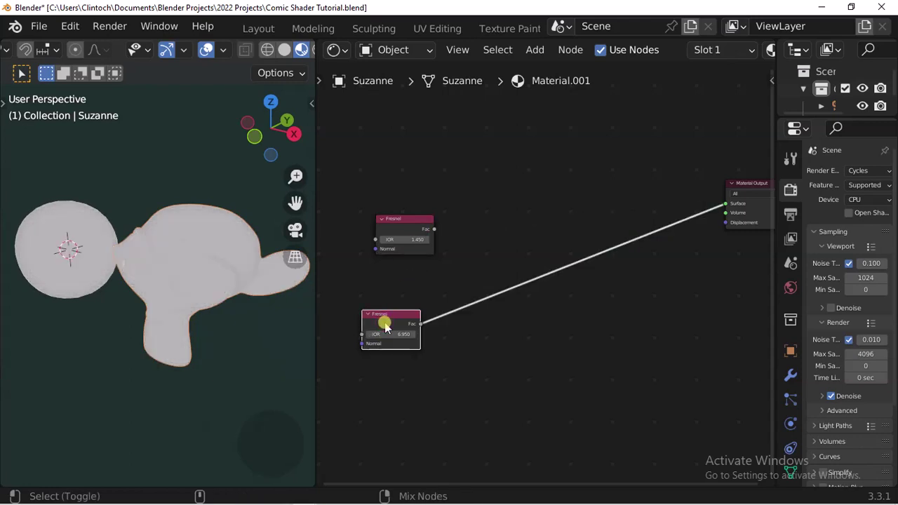
key("x")
left_click(411, 226, "ctrl+shift")
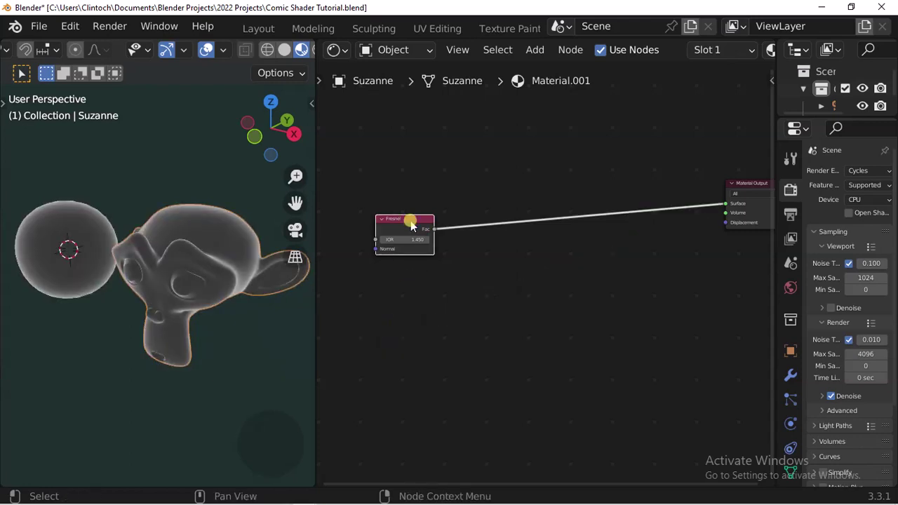
Step: Insert a Less Than math node between the Fresnel factor and the Material Output
left_click_drag(402, 229, 441, 264)
left_click_drag(409, 223, 433, 255)
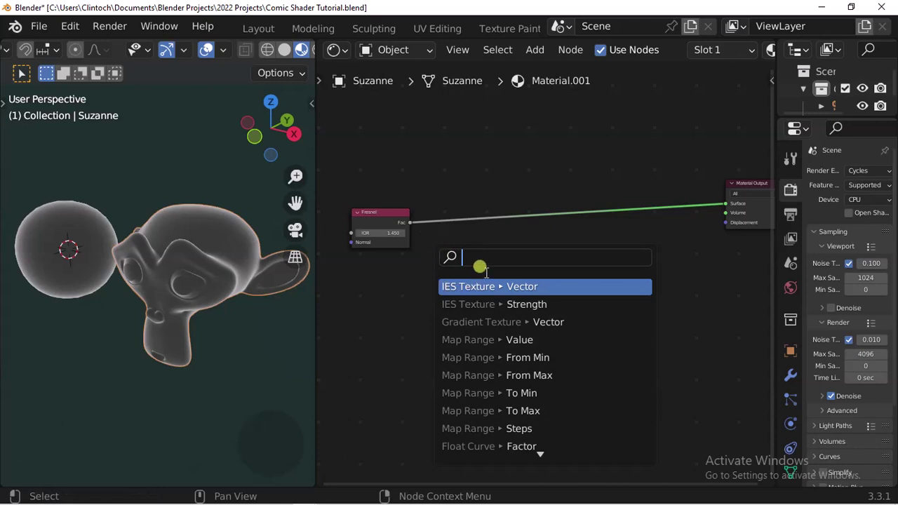
type("less")
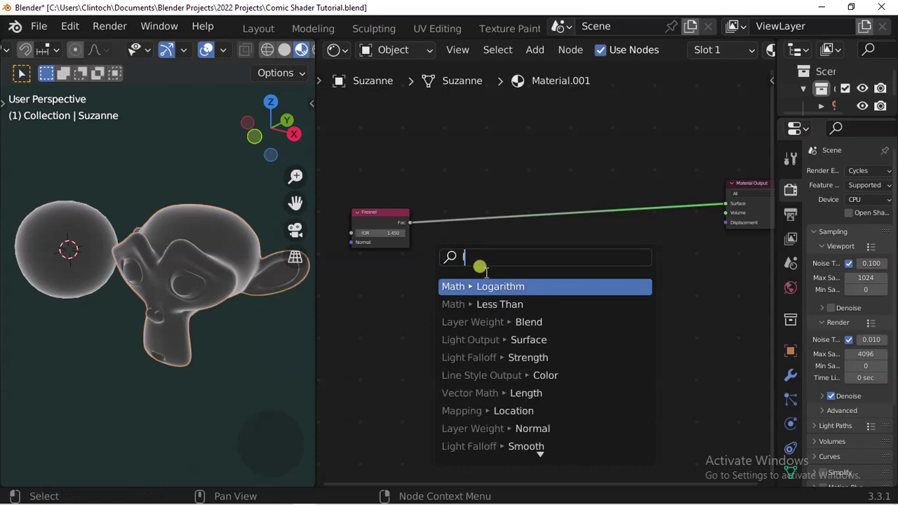
key("Return")
left_click(481, 251)
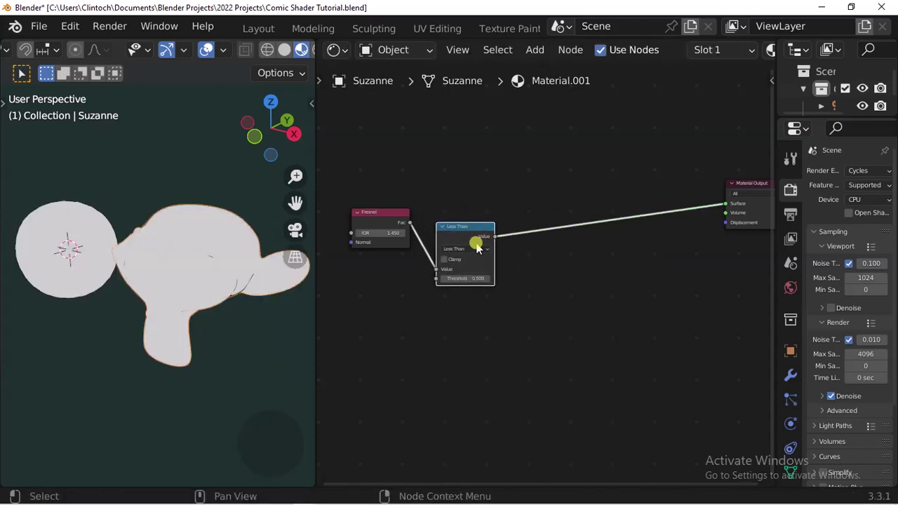
Step: Set the Less Than node's threshold to 0.130 to get a thin black outline around the models
scroll(456, 277, "up", 1)
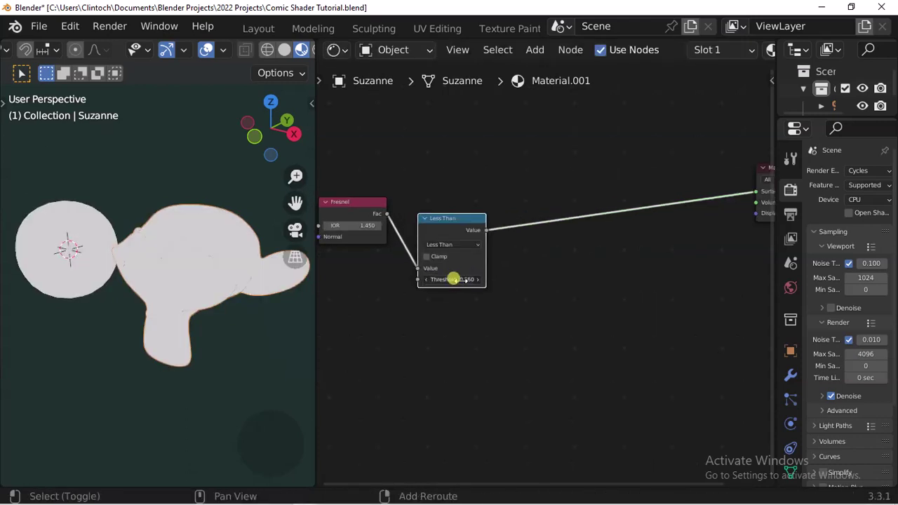
left_click_drag(454, 279, 454, 279, "shift")
mouse_move(203, 330)
middle_mouse_down()
mouse_move(184, 330)
mouse_move(172, 298)
mouse_move(224, 320)
mouse_move(186, 304)
mouse_move(205, 315)
middle_mouse_up()
Step: Duplicate the Less Than node beneath the original, feed it the Fresnel factor and preview it with a threshold of 0.040
left_click_drag(458, 233, 457, 172)
key("shift+d")
left_click(459, 255)
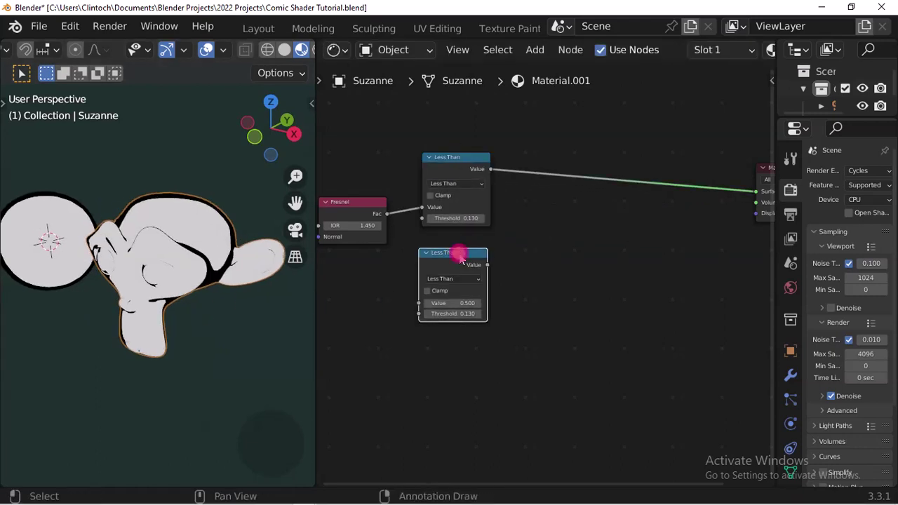
mouse_move(385, 213)
left_mouse_down()
mouse_move(421, 303)
mouse_move(449, 312)
left_mouse_up()
left_click(460, 284, "ctrl+shift")
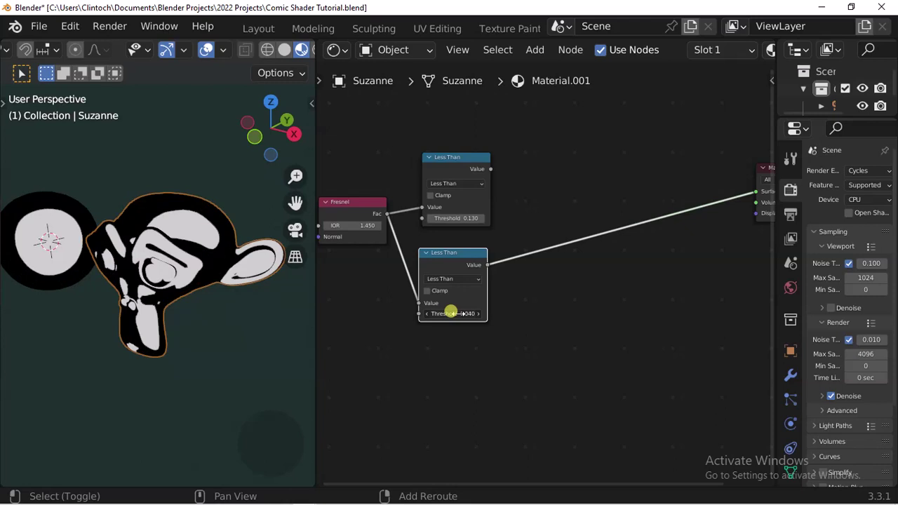
Step: Add a Texture Coordinate node below the Fresnel node
middle_click_drag(432, 322, 475, 296)
scroll(459, 306, "down", 1)
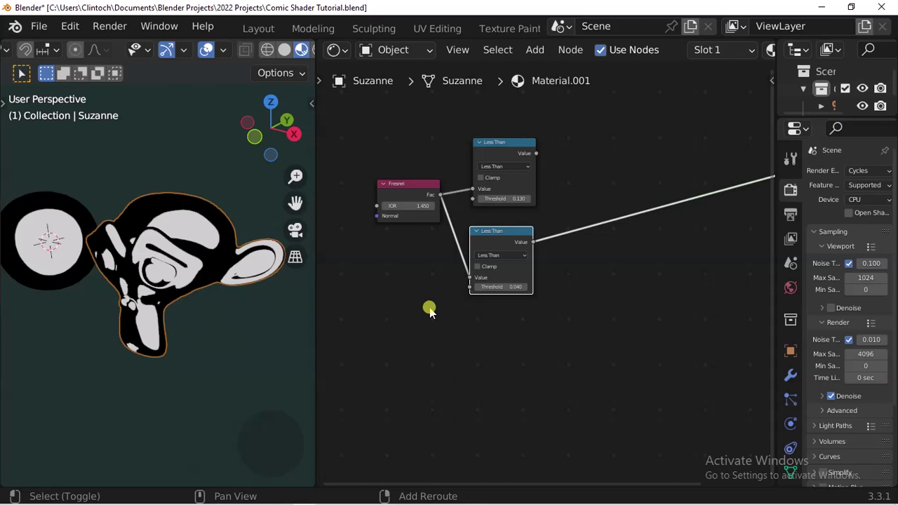
key("shift+a")
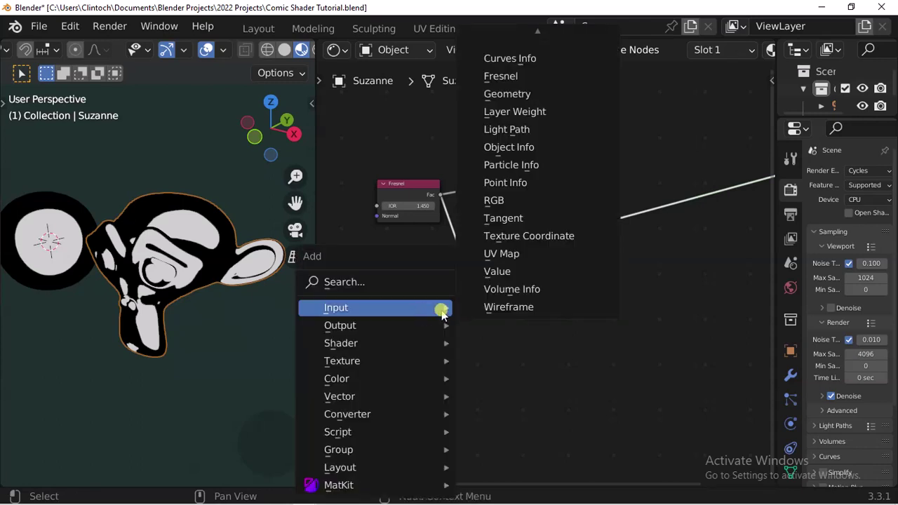
left_click(496, 235)
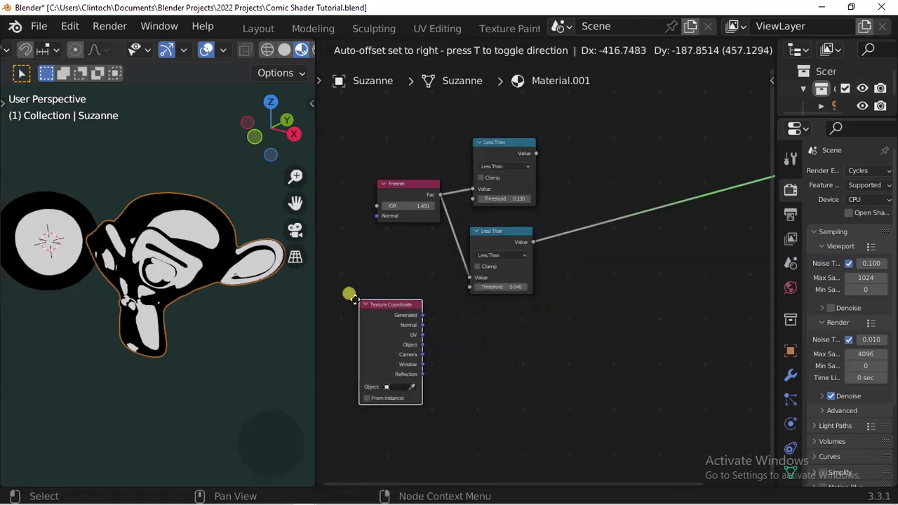
left_click(336, 295)
Step: Connect the Texture Coordinate's Window output to the Vector input of a new Separate XYZ node
left_click_drag(406, 368, 523, 284)
scroll(406, 344, "up", 2)
scroll(449, 323, "up", 2)
scroll(428, 335, "up", 2)
type("se")
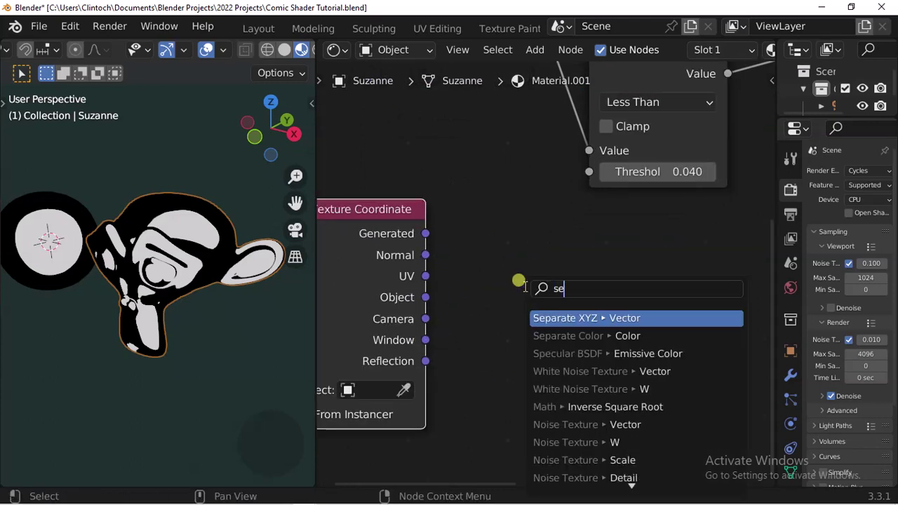
type("pe")
left_click(553, 312)
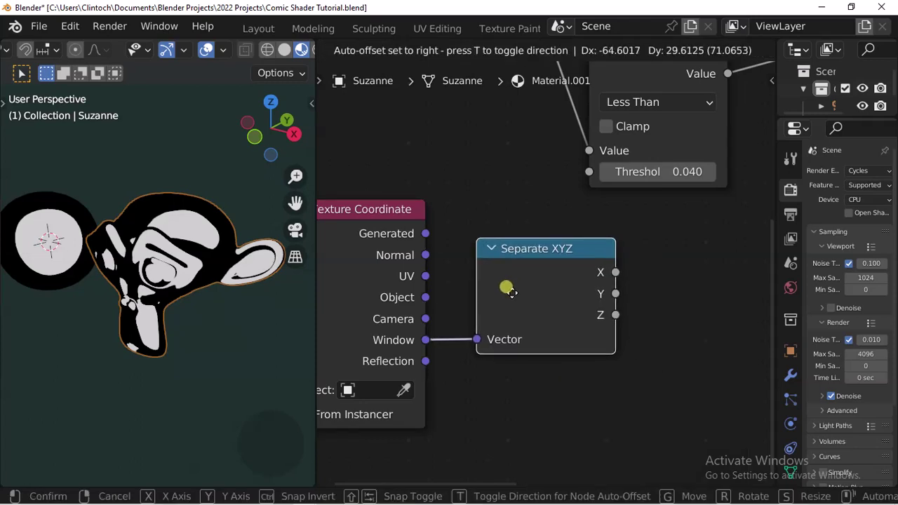
left_click(507, 287)
Step: Preview the Separate XYZ node's X output on the material
scroll(414, 378, "down", 1)
left_click_drag(541, 297, 360, 341)
left_click(359, 342, "ctrl+shift")
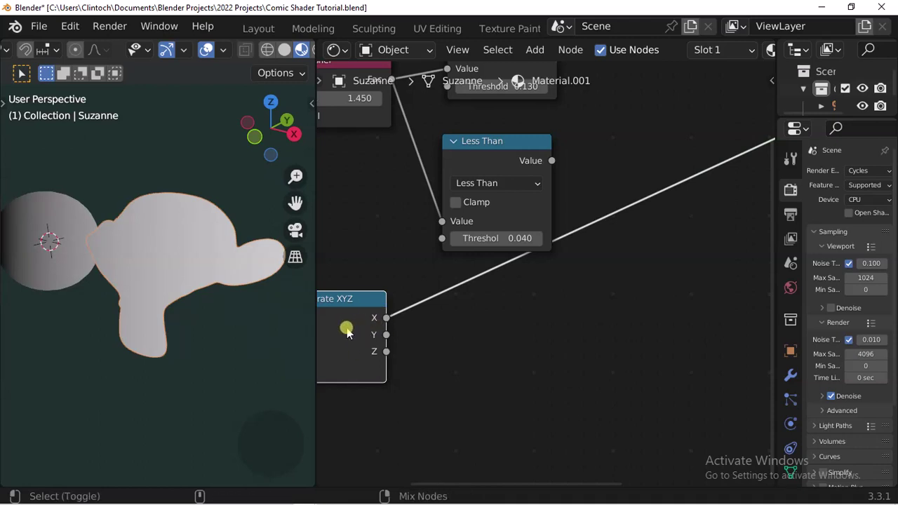
Step: Compare the Separate XYZ node's outputs on the material by cycling the preview, ending on X
left_click(348, 332, "ctrl+shift")
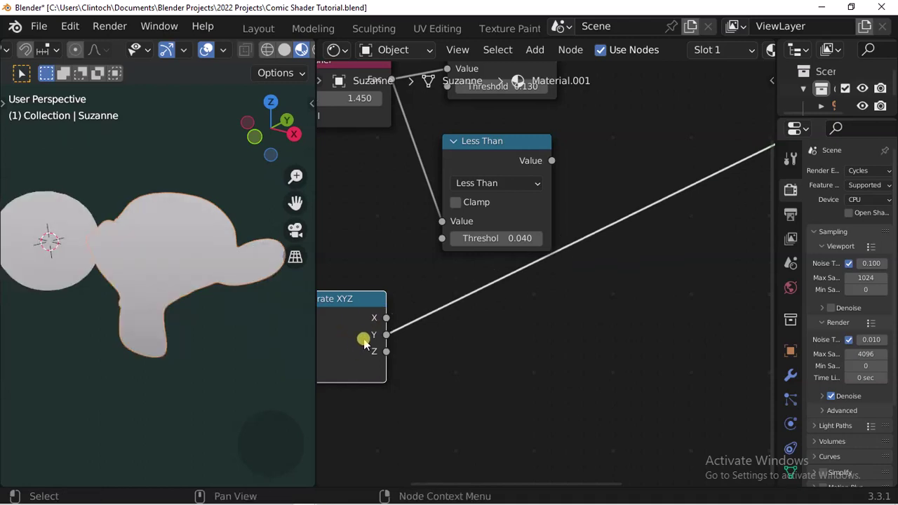
left_click(363, 340, "ctrl+shift")
left_click(363, 336, "ctrl+shift")
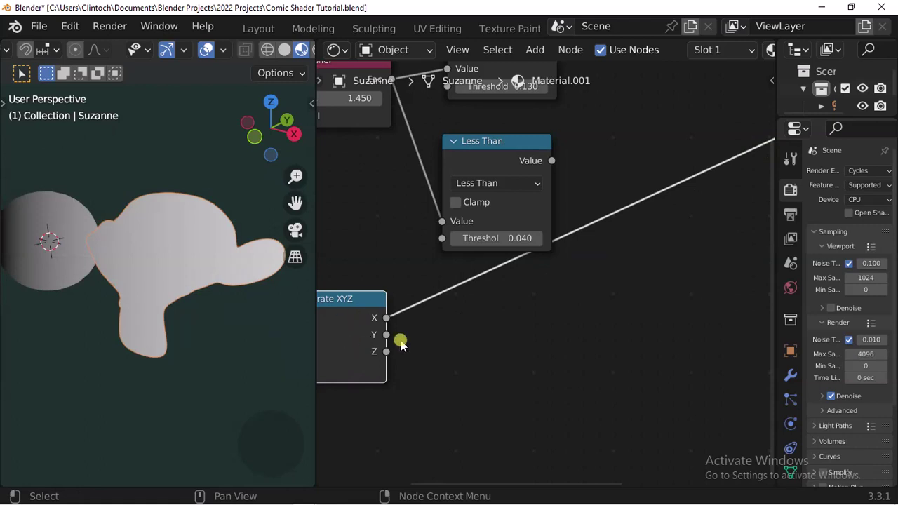
left_click(354, 337, "ctrl+shift")
left_click(354, 337, "ctrl+shift")
left_click(354, 337, "ctrl+shift")
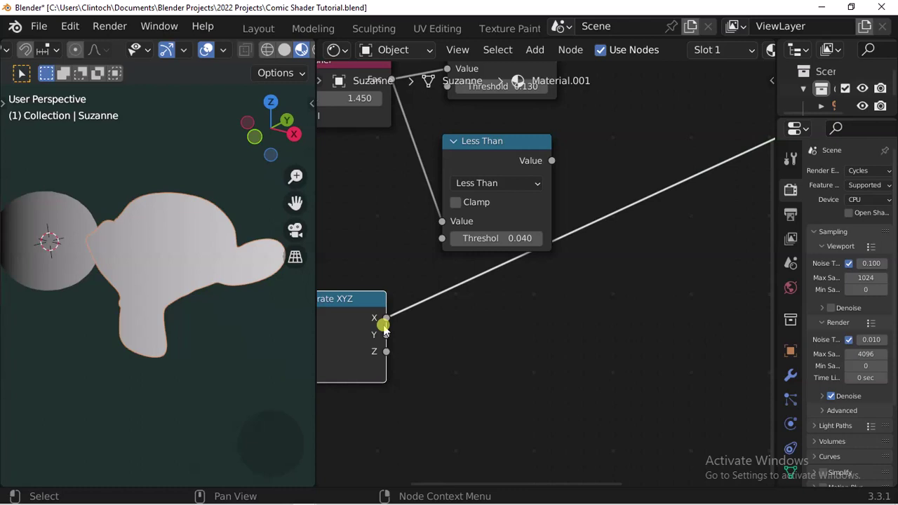
Step: Feed the Separate XYZ node's X output into a new Multiply node, preview it and set its value to 13.700
left_click_drag(386, 317, 460, 327)
type("mul")
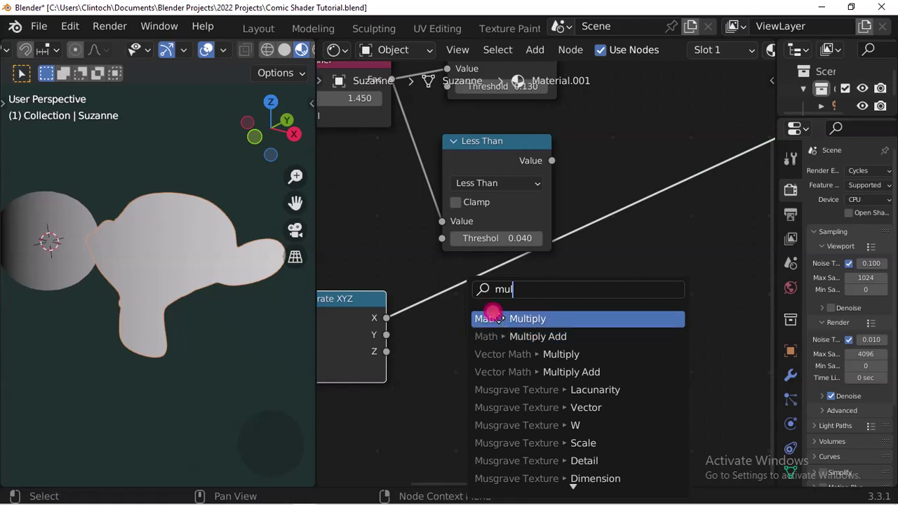
left_click(500, 319)
left_click(511, 316)
middle_click_drag(538, 320, 459, 319)
scroll(457, 315, "down", 3)
left_click(441, 313, "ctrl+shift")
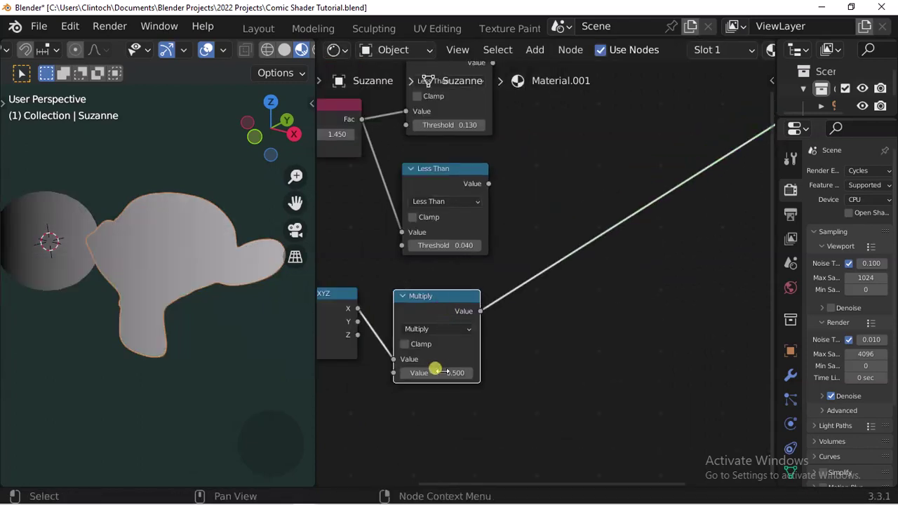
mouse_move(429, 374)
left_mouse_down()
mouse_move(469, 374)
mouse_move(449, 374)
left_mouse_up()
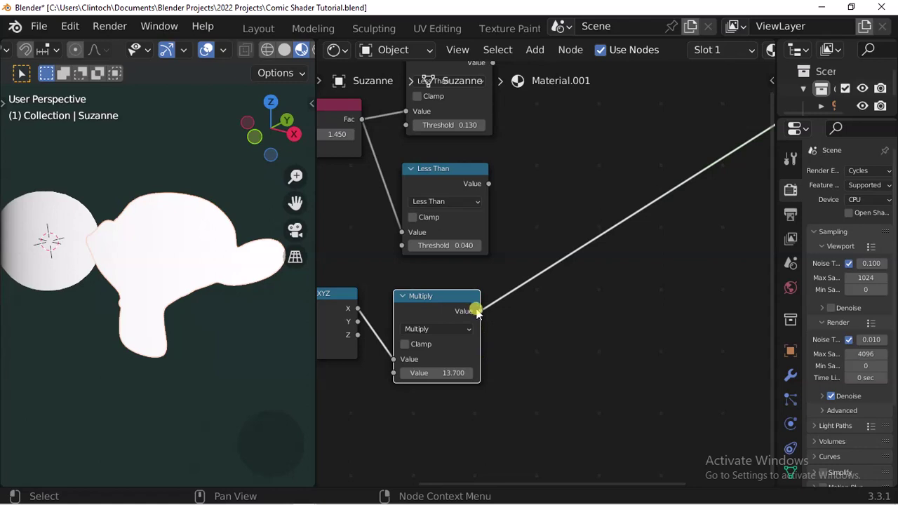
Step: Connect the Multiply output to a new Sine math node and preview the Sine result on the material
left_click_drag(481, 313, 537, 292)
type("s")
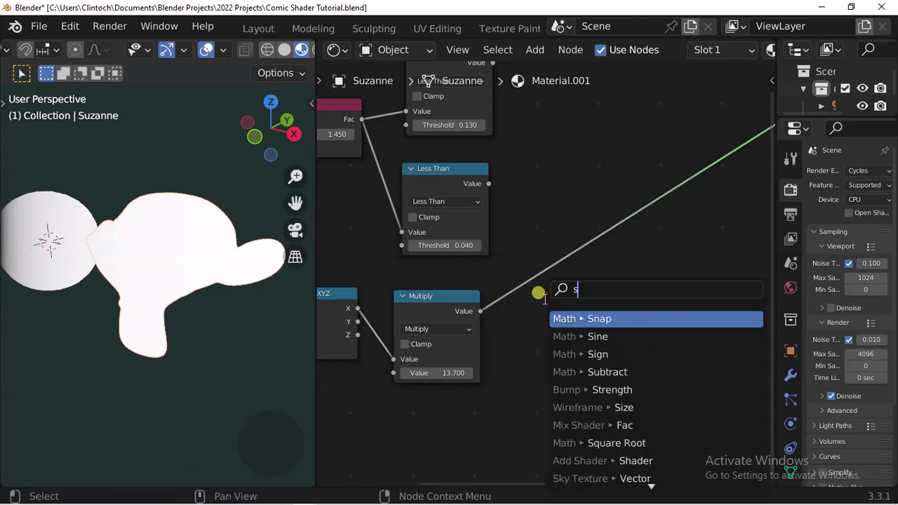
type("in")
left_click(577, 318)
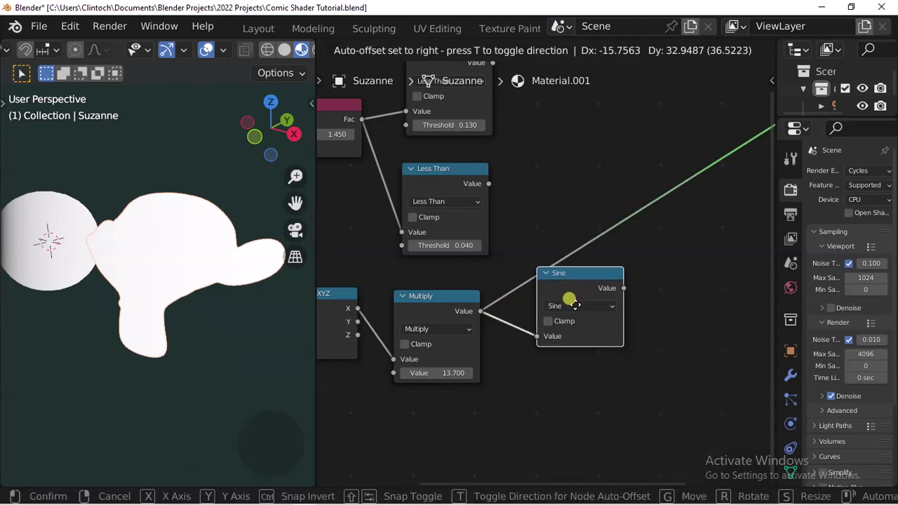
left_click(561, 311)
left_click(559, 315)
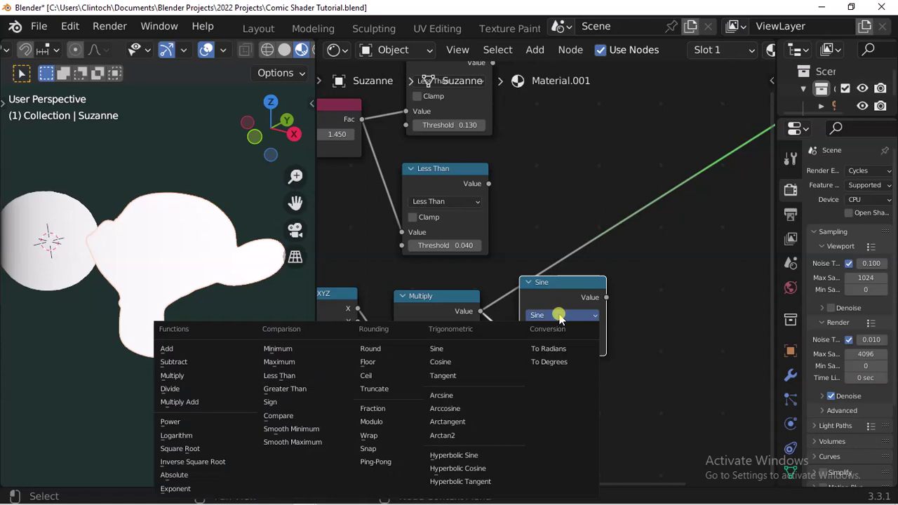
left_click(439, 351)
scroll(572, 298, "down", 2)
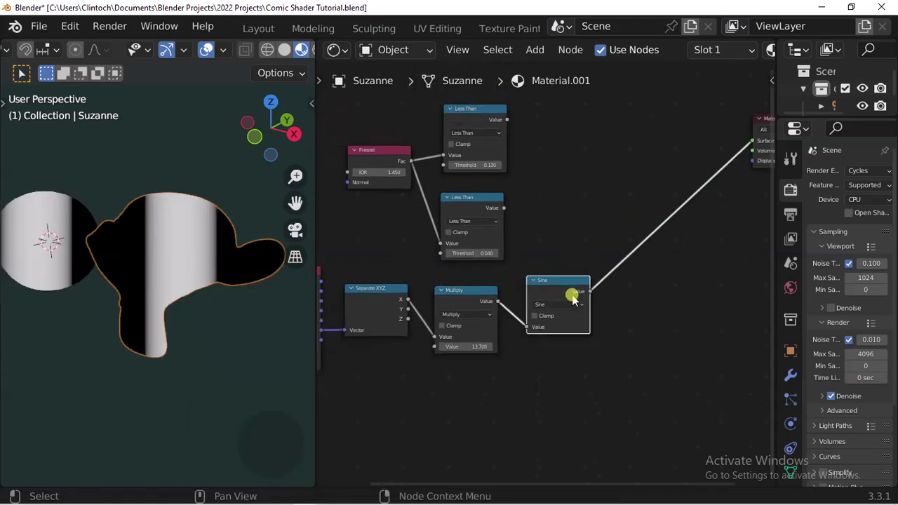
Step: Set the Multiply node's value to 500.500 and inspect the stripes on Suzanne up close
scroll(465, 345, "up", 3)
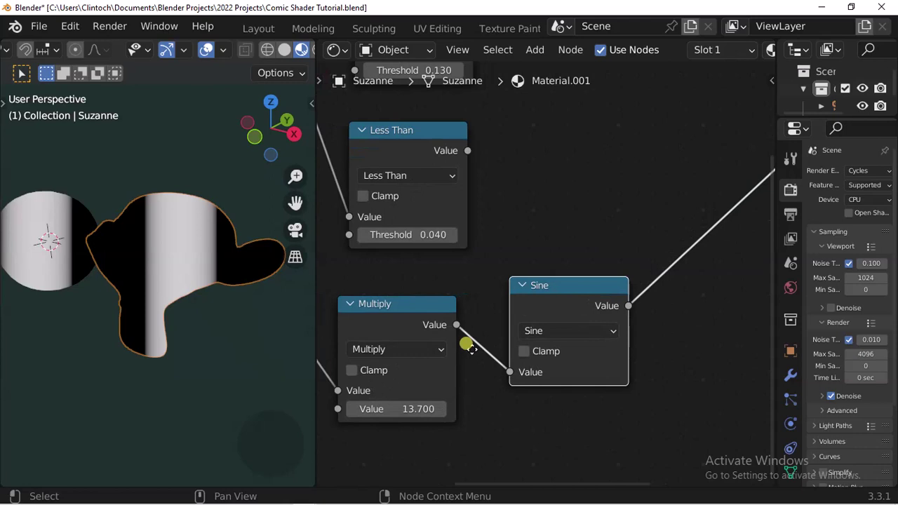
left_click_drag(435, 353, 436, 353)
left_click(181, 241)
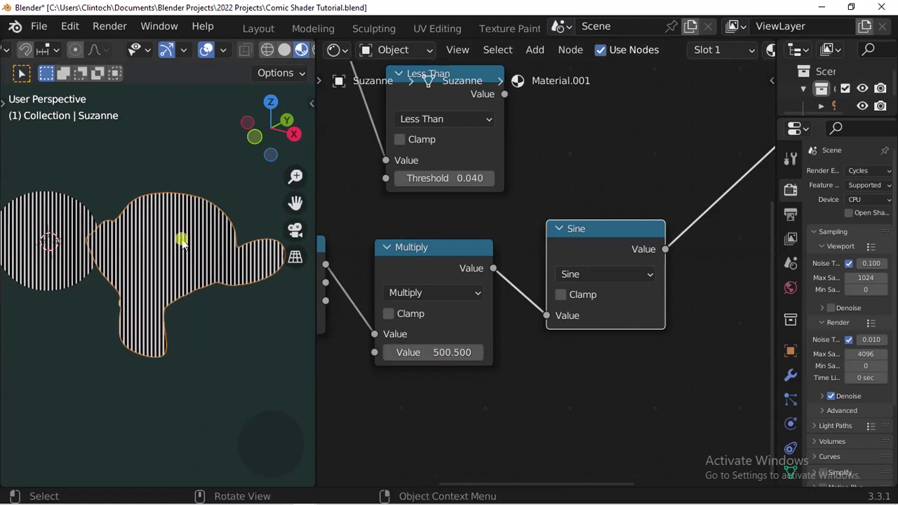
scroll(173, 258, "up", 5)
scroll(173, 258, "down", 4)
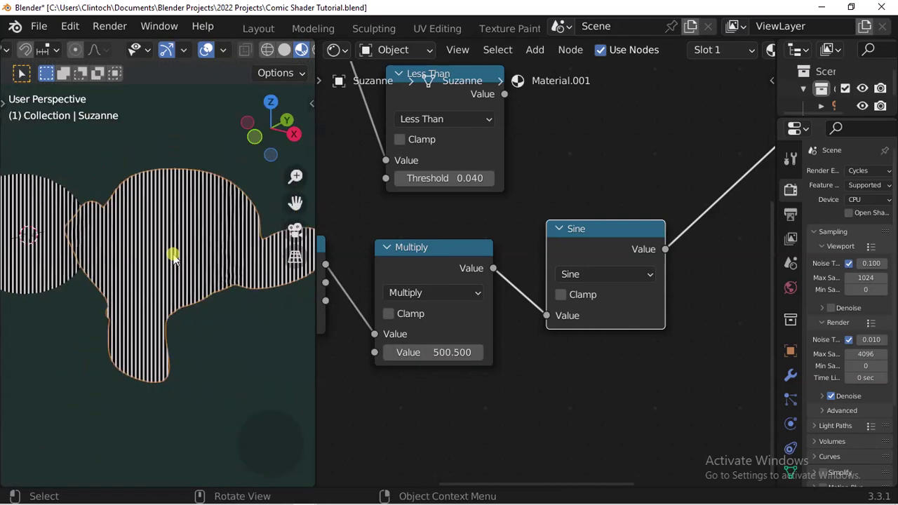
scroll(171, 257, "down", 2)
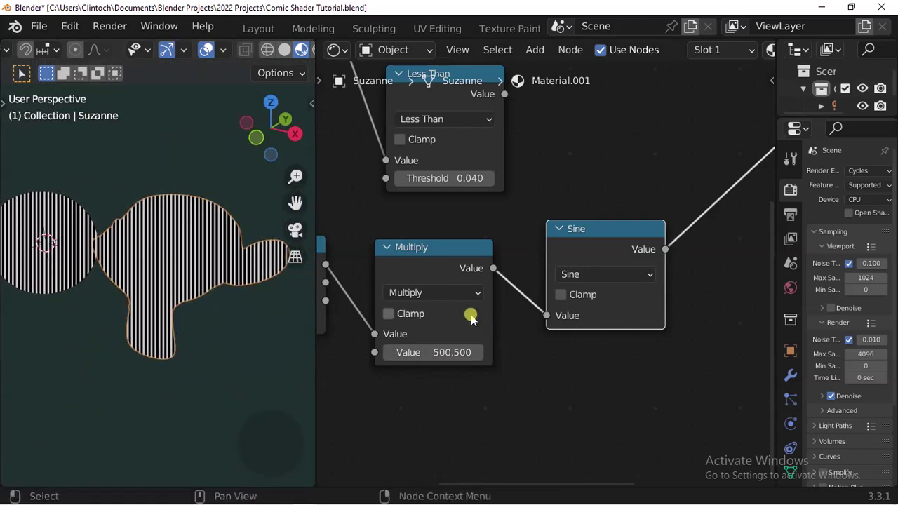
Step: Move the Material Output node farther from the Sine node to make room for more nodes
scroll(547, 305, "down", 2)
middle_click_drag(591, 302, 550, 310)
scroll(569, 275, "down", 1)
middle_click_drag(553, 266, 469, 286)
left_click(694, 145)
left_click_drag(694, 146, 737, 147)
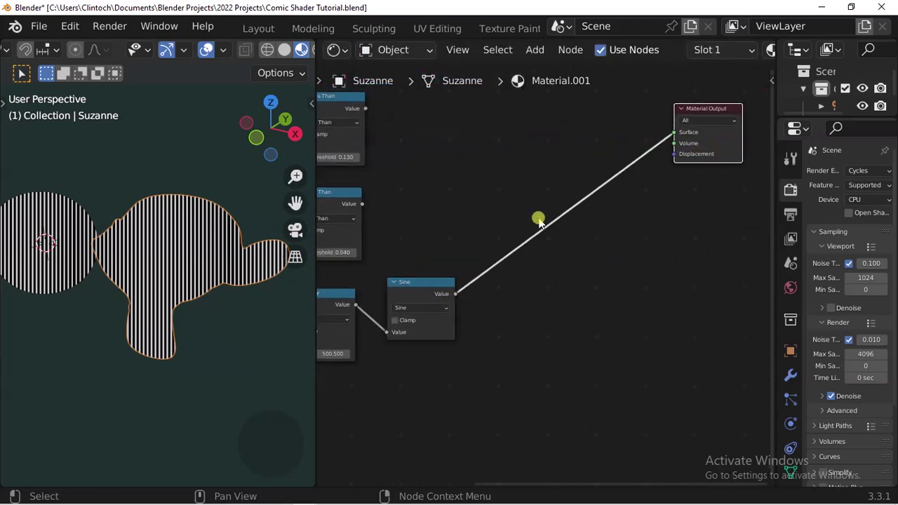
Step: Connect the Sine output to a new Less Than math node placed beside it
middle_click_drag(364, 215, 470, 236)
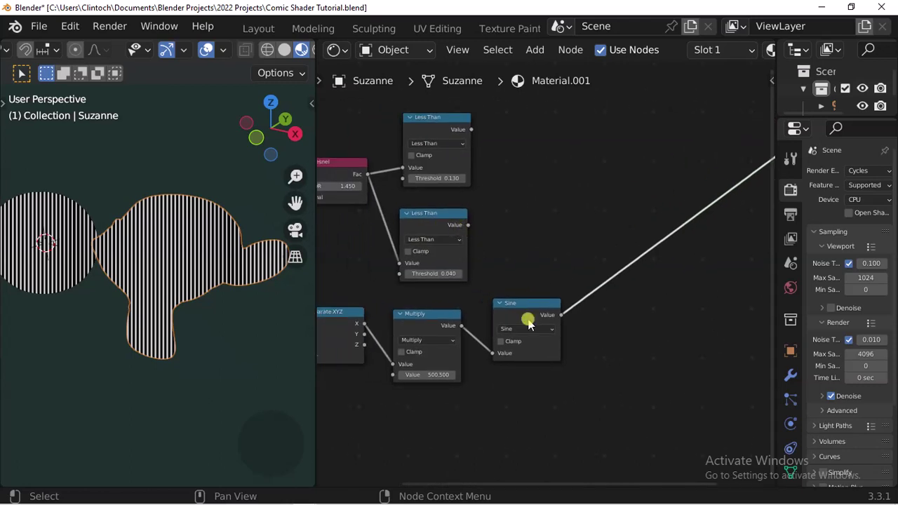
left_click_drag(559, 319, 596, 312)
type("less")
left_click(623, 318)
left_click(614, 316)
Step: Set the value of the Multiply node before Sine to 52.700
scroll(175, 287, "up", 4)
left_click_drag(430, 375, 429, 375)
middle_click_drag(616, 336, 550, 347)
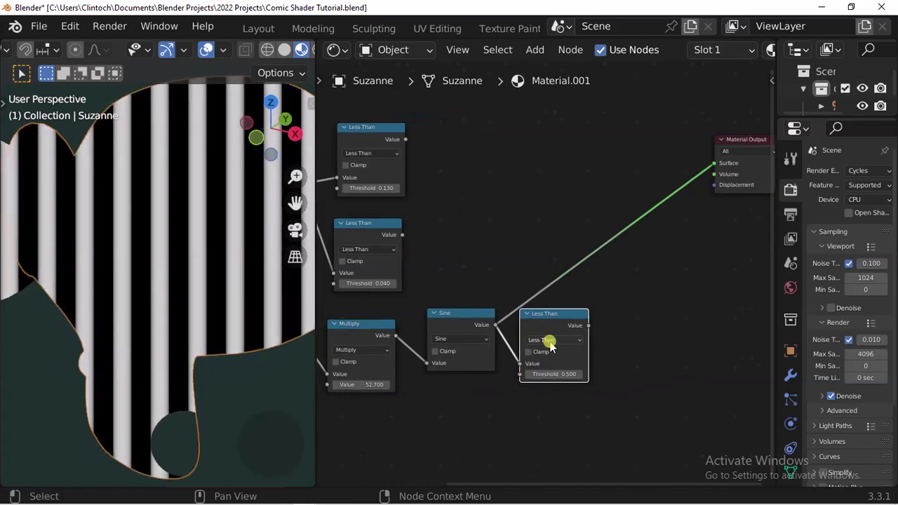
Step: Set the Less Than threshold after Sine to 0.000, preview that node and set the Multiply value to 441.300
scroll(208, 294, "up", 3)
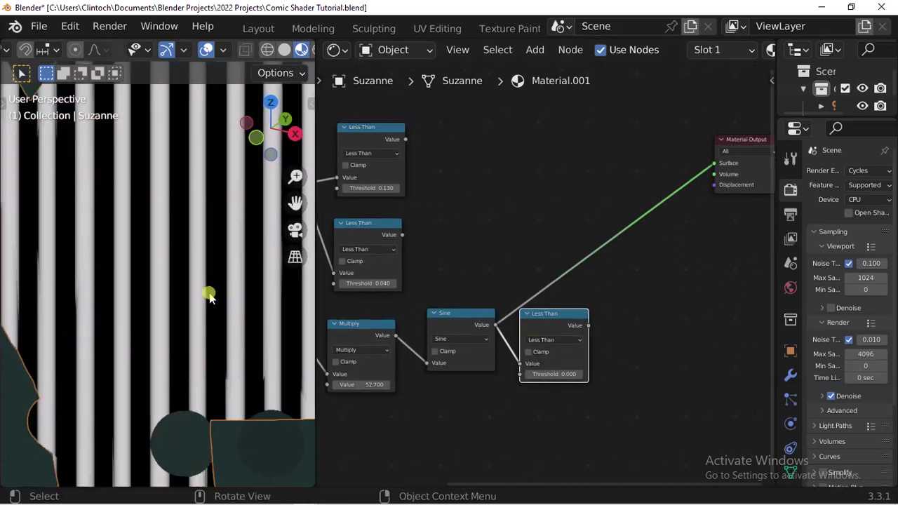
scroll(208, 295, "down", 1)
left_click_drag(361, 385, 364, 385)
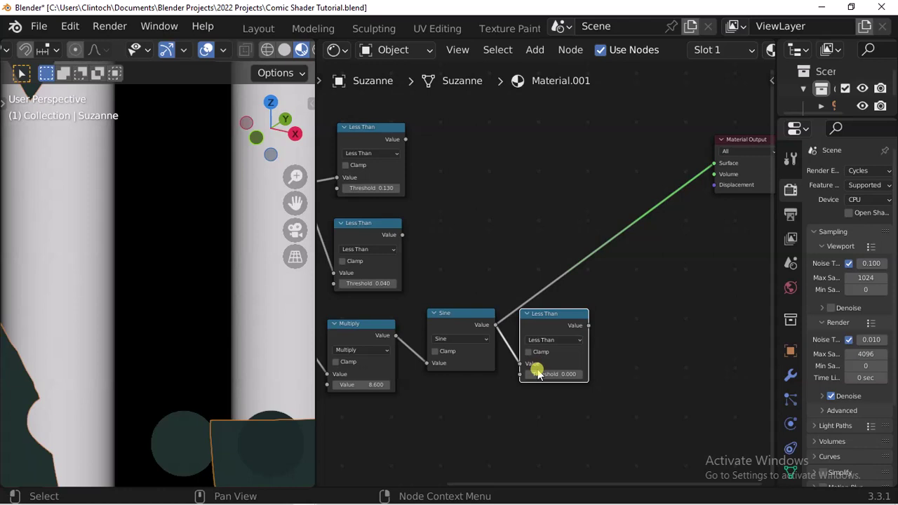
left_click(546, 323, "ctrl+shift")
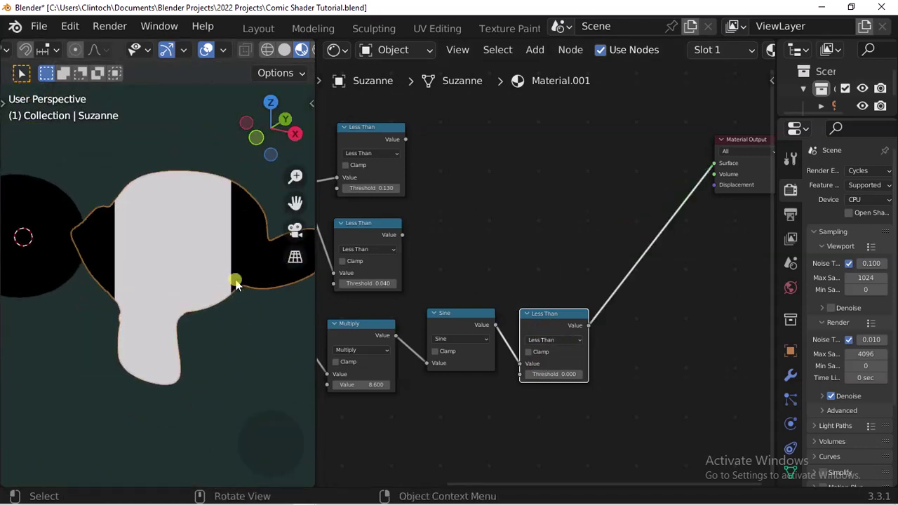
left_click_drag(341, 385, 340, 384)
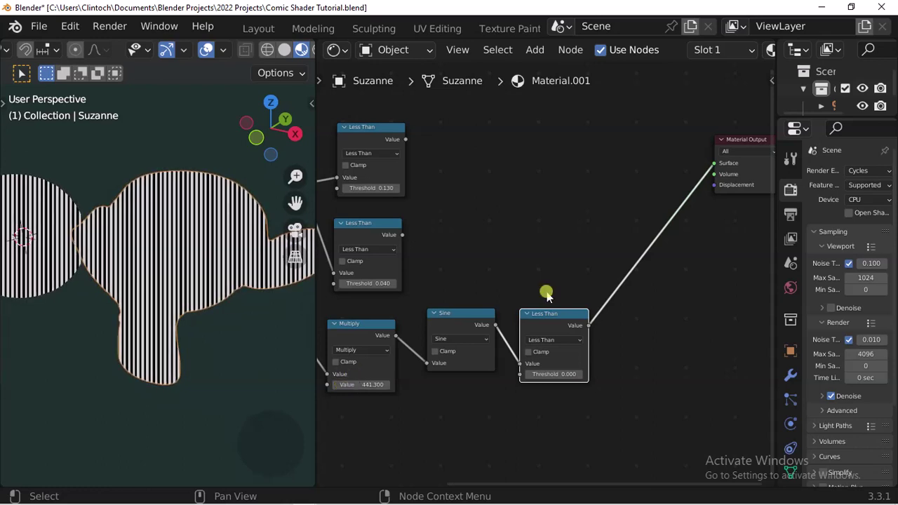
Step: Preview the Fresnel Less Than node with the 0.040 threshold, and return the preview to the stripe Less Than node
scroll(546, 293, "down", 2)
left_click_drag(392, 240, 586, 257)
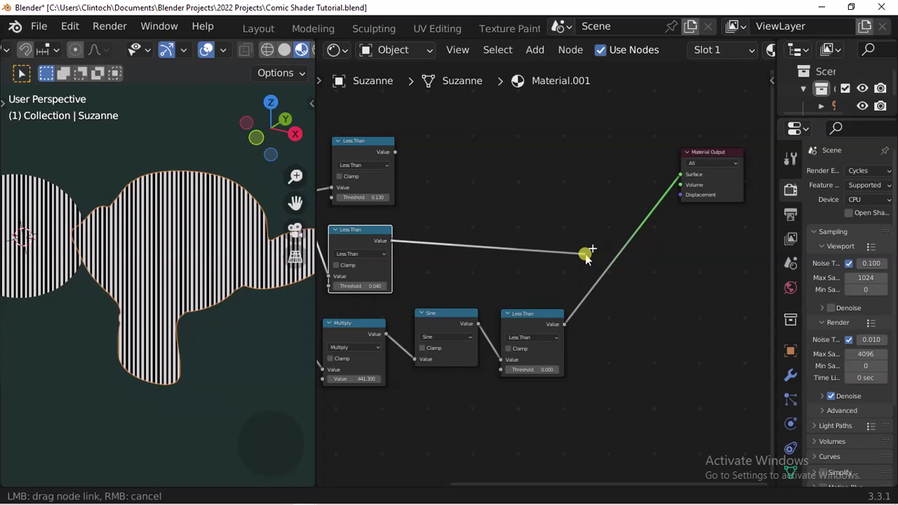
right_click(585, 254)
middle_click_drag(452, 250, 502, 252)
left_click(423, 243, "ctrl+shift")
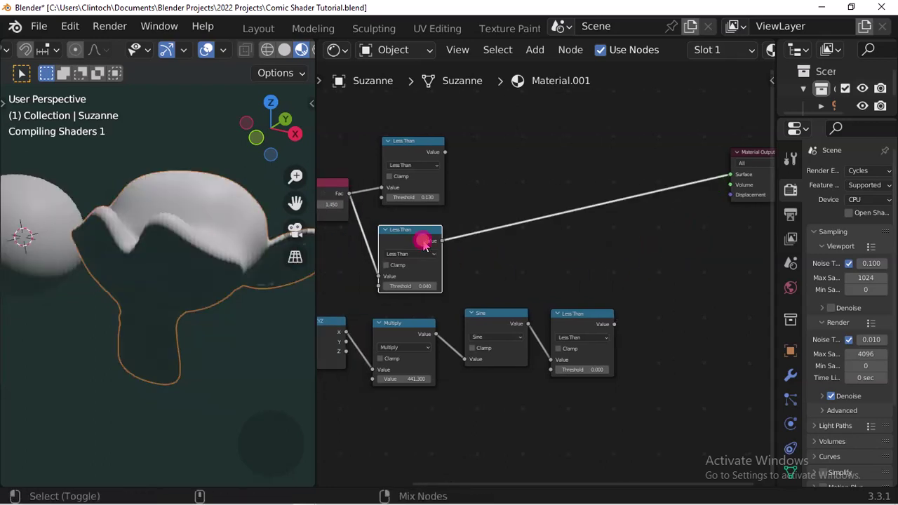
left_click(582, 324, "ctrl+shift")
Step: Combine the 0.040 Fresnel Less Than and the stripe Less Than outputs in a new Multiply node and preview it
left_click_drag(441, 241, 586, 227)
type("mul")
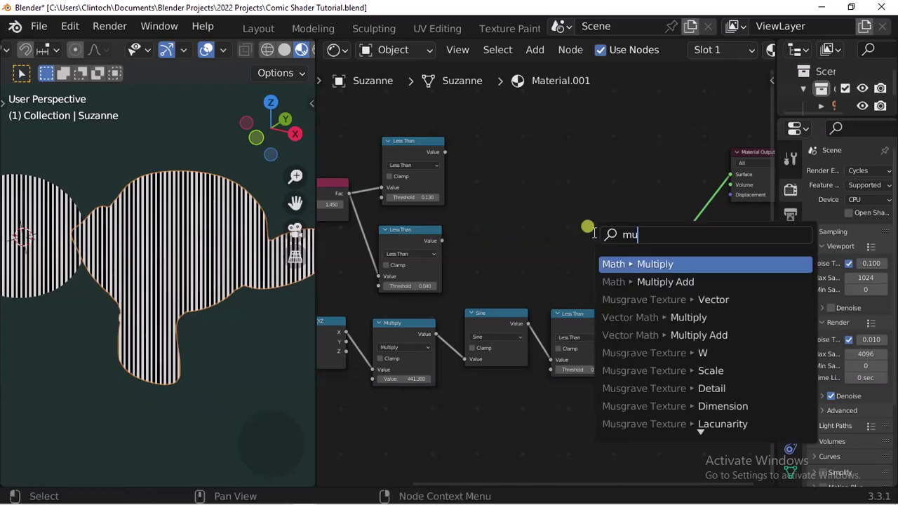
left_click(634, 259)
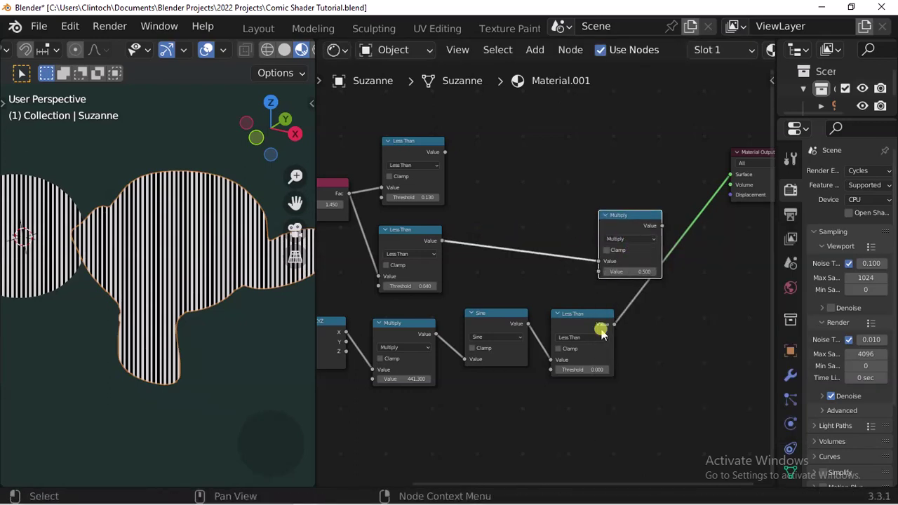
left_click_drag(611, 330, 602, 269)
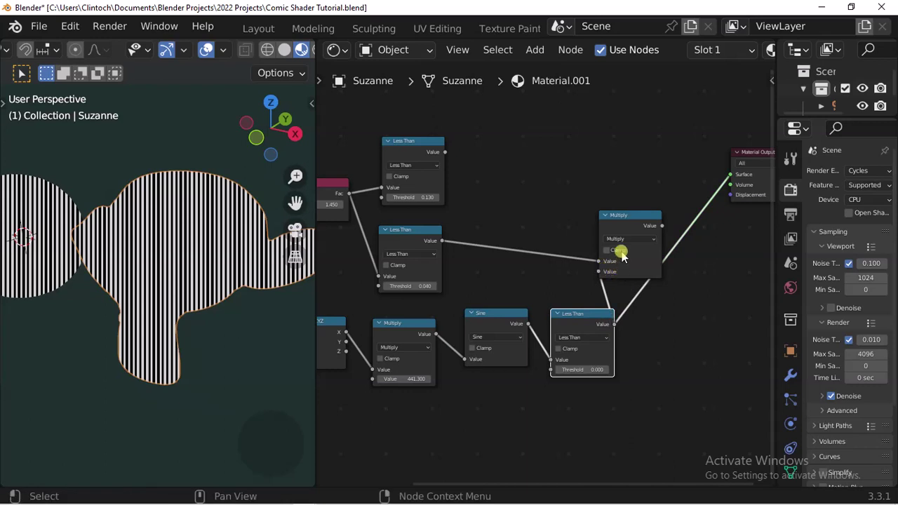
scroll(589, 287, "down", 1)
scroll(537, 267, "right", 5, "ctrl")
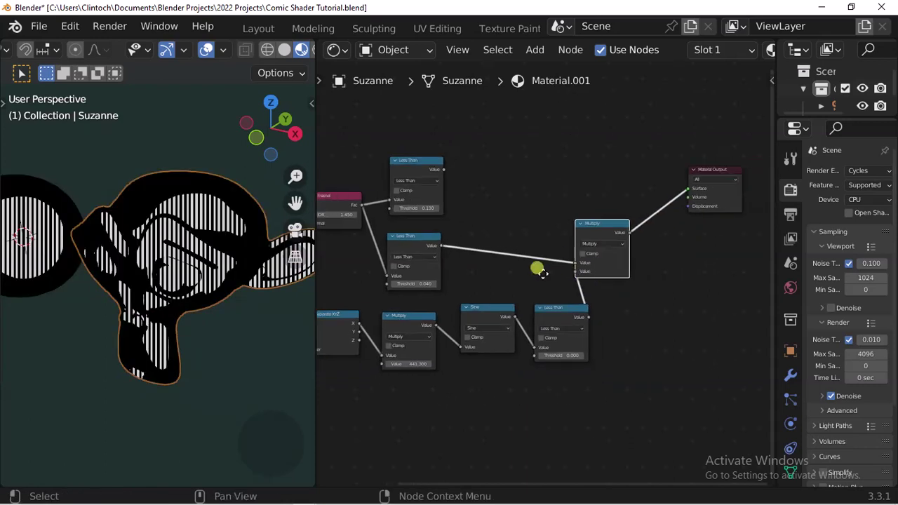
Step: Move the combining Multiply node and the Material Output farther away from the Less Than nodes
left_click_drag(510, 144, 662, 283)
left_click_drag(513, 223, 594, 224)
scroll(535, 268, "up", 1)
middle_click_drag(487, 254, 538, 267)
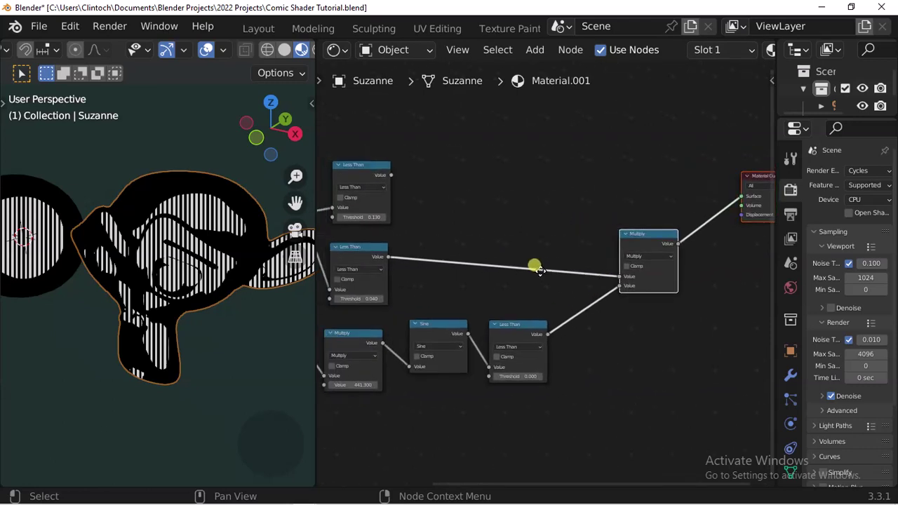
Step: Compare the 0.040 Less Than node's preview with the combining Multiply node's result
scroll(575, 281, "up", 1)
left_click(348, 260, "ctrl+shift")
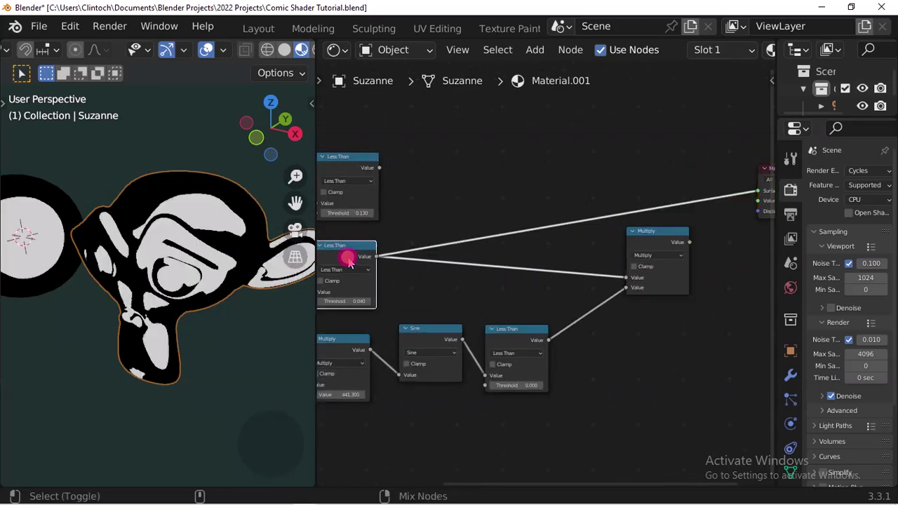
left_click(634, 244, "ctrl+shift")
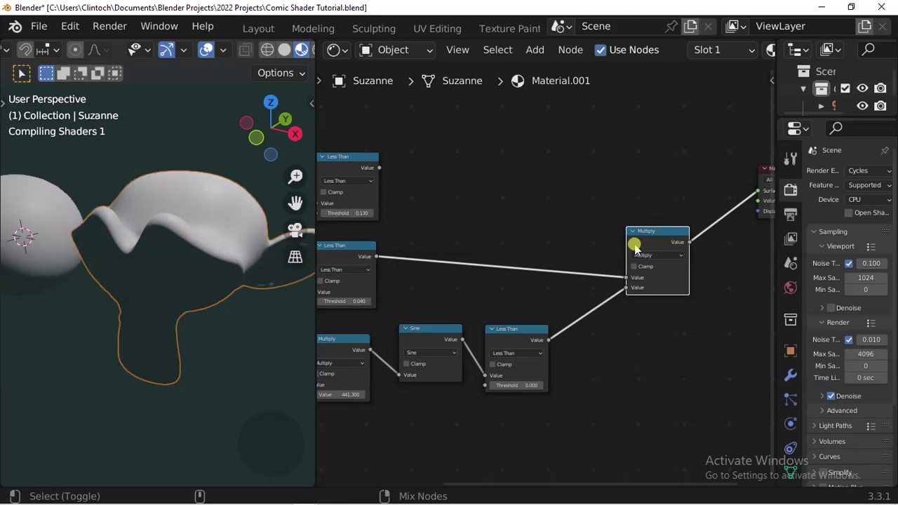
Step: Change the 0.040 threshold Less Than node's operation to Greater Than
scroll(461, 269, "up", 3)
middle_click_drag(358, 264, 569, 279)
scroll(573, 281, "up", 1)
left_click(568, 294)
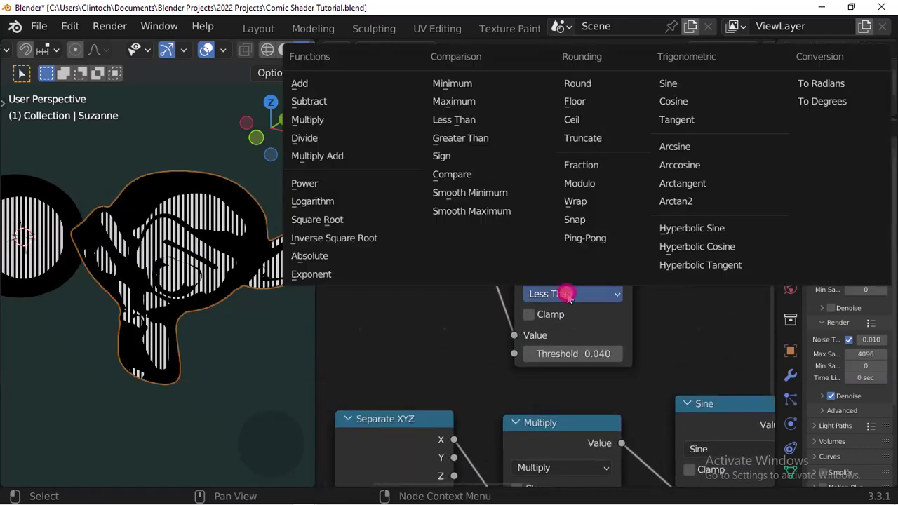
left_click(477, 137)
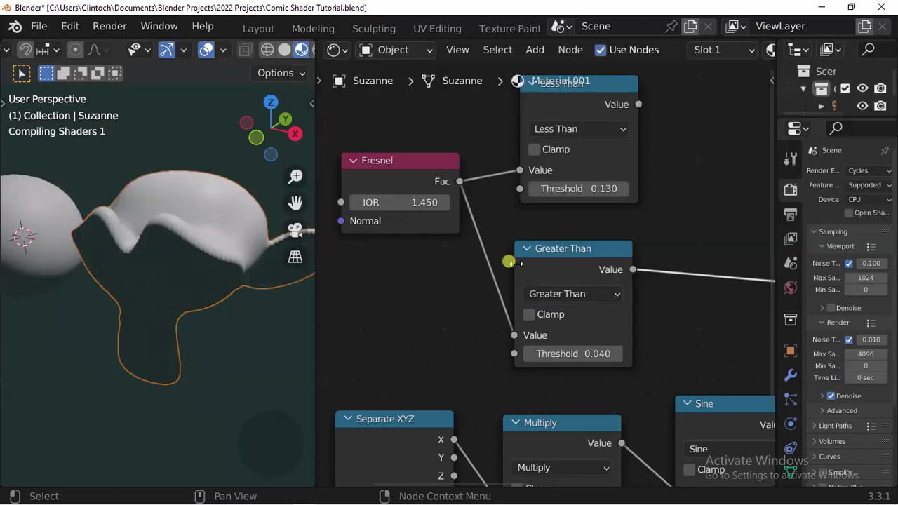
Step: Move the Material Output node farther from the combining Multiply node
scroll(537, 329, "down", 5)
middle_click_drag(605, 297, 764, 284)
left_click_drag(646, 225, 752, 226)
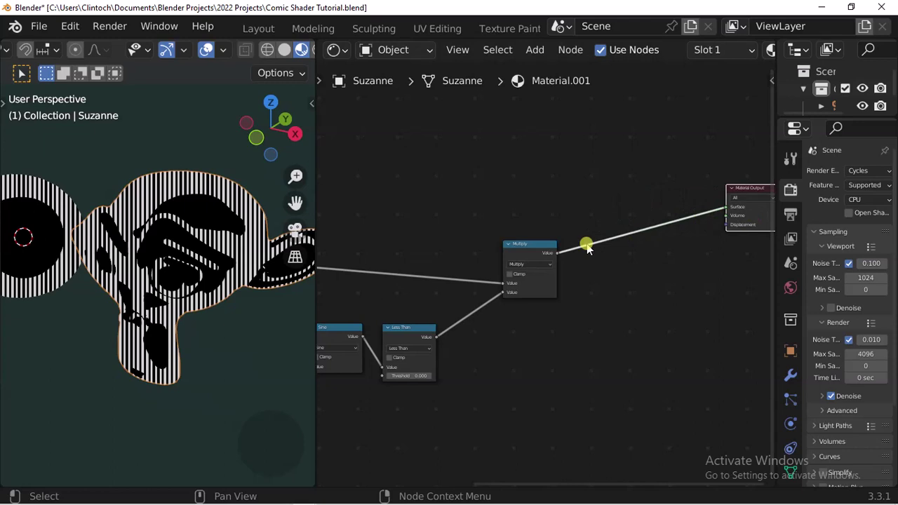
Step: Preview the Fresnel Less Than node with the 0.130 threshold on the material
scroll(544, 249, "down", 1)
middle_click_drag(543, 249, 605, 259)
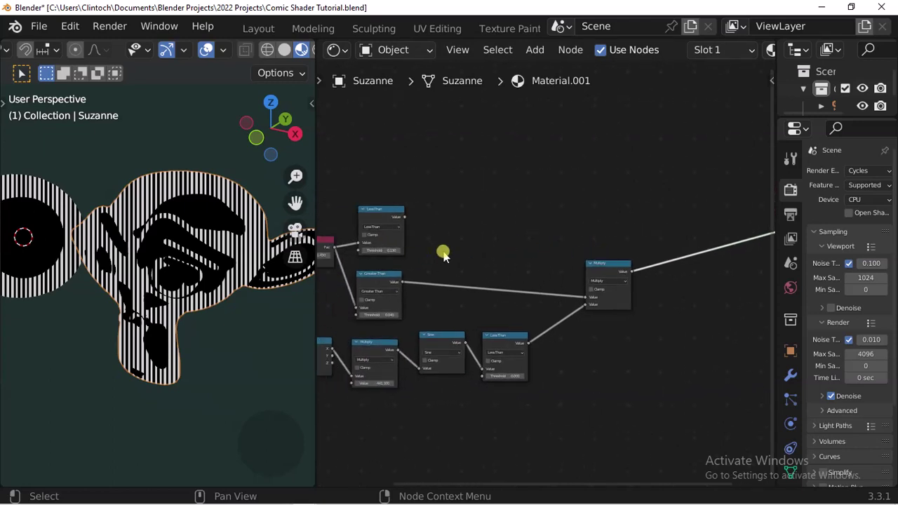
left_click(391, 218, "ctrl+shift")
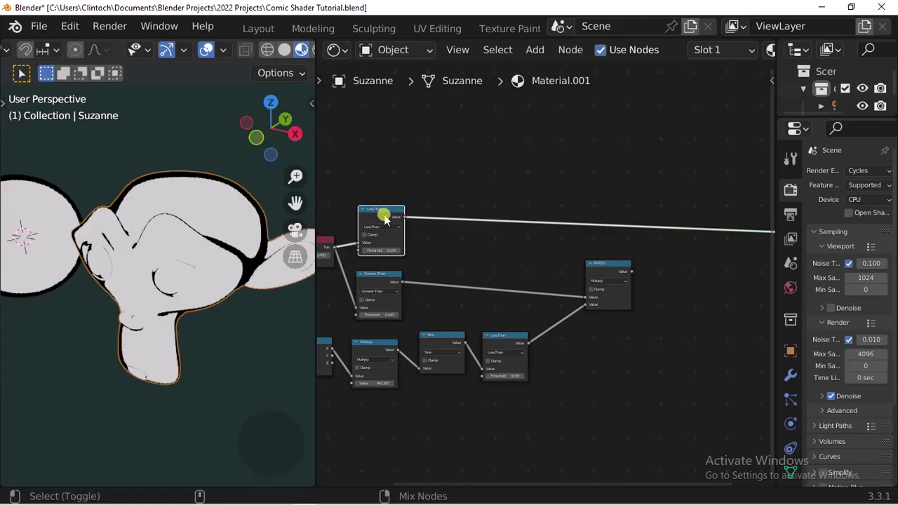
Step: Duplicate the combining Multiply node, feed it the 0.130 Less Than and the original Multiply outputs, and preview the result
left_click(609, 273, "ctrl+shift")
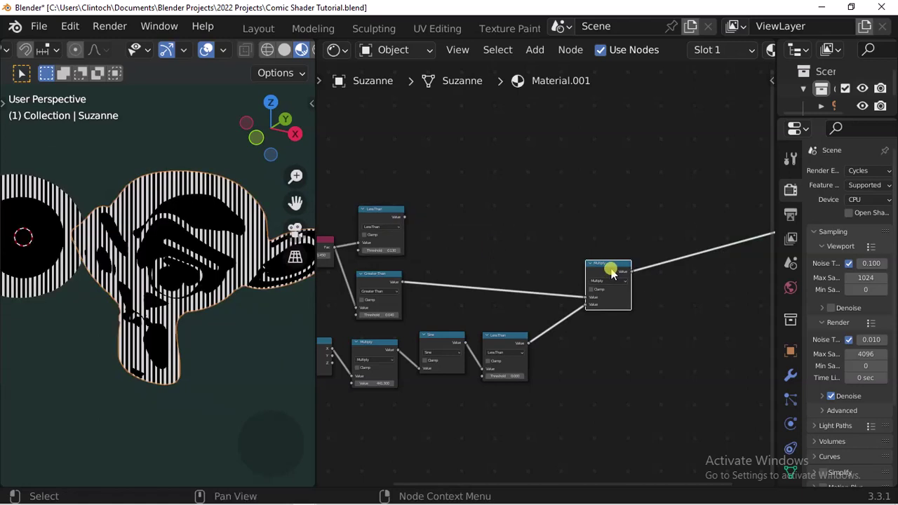
key("shift+d")
left_click(661, 197)
scroll(625, 207, "up", 4)
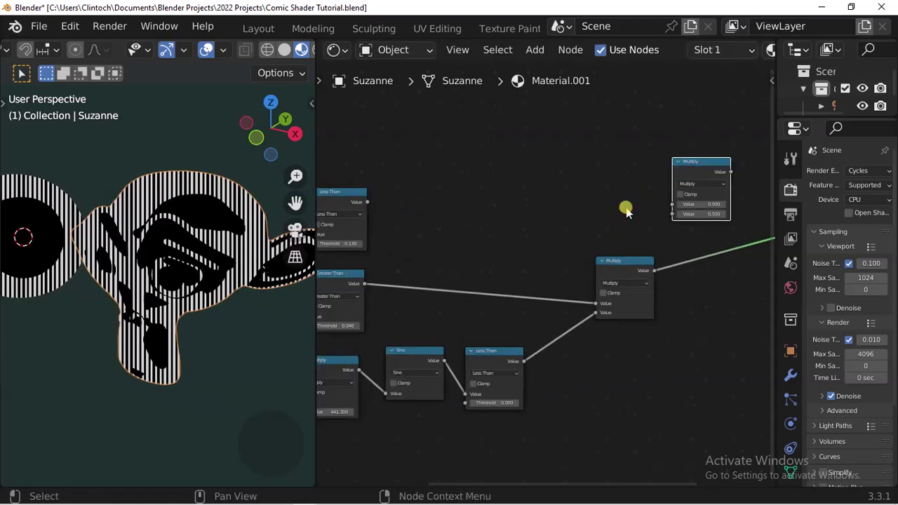
left_click_drag(533, 303, 559, 219)
scroll(439, 252, "down", 4)
left_click_drag(392, 247, 700, 248)
middle_click_drag(700, 248, 489, 251)
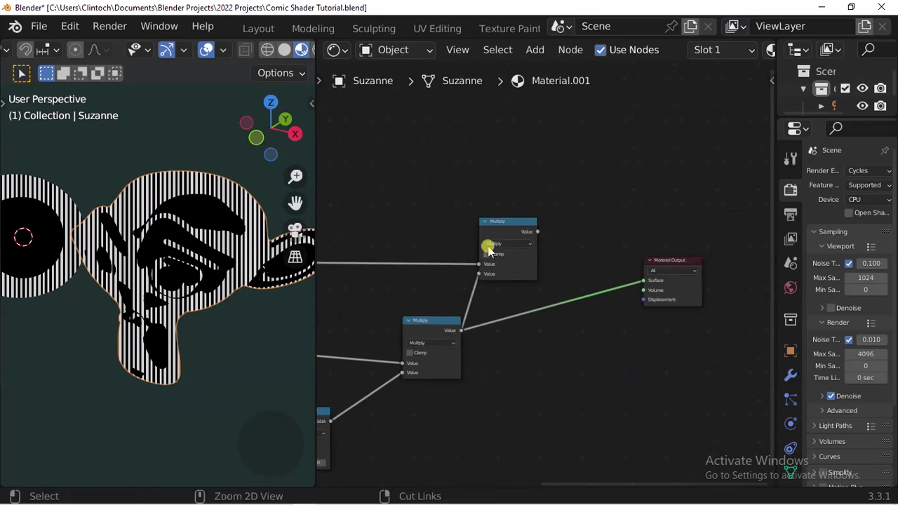
left_click(518, 233, "ctrl+shift")
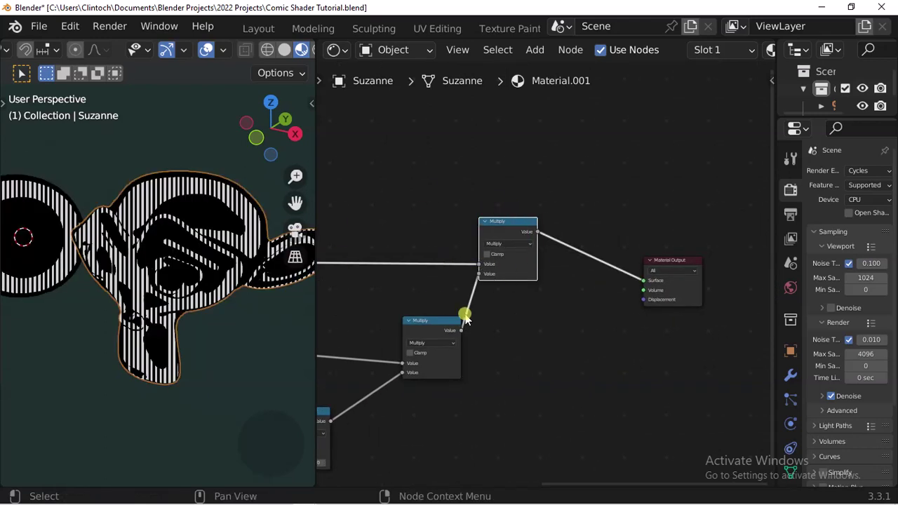
Step: Set the stripe Multiply node's value to 470.100 and the Greater Than node's threshold to 0.060
mouse_move(196, 297)
middle_mouse_down()
mouse_move(166, 297)
mouse_move(186, 301)
middle_mouse_up()
middle_click_drag(444, 353, 625, 294)
middle_click_drag(461, 381, 560, 365)
left_click_drag(438, 384, 432, 385)
left_click_drag(443, 299, 444, 300, "shift")
Step: Spread out the final math Multiply node and the Material Output node to make room between them
scroll(517, 297, "down", 5)
middle_click_drag(550, 265, 395, 272)
left_click_drag(666, 246, 707, 210)
left_click_drag(578, 199, 593, 224)
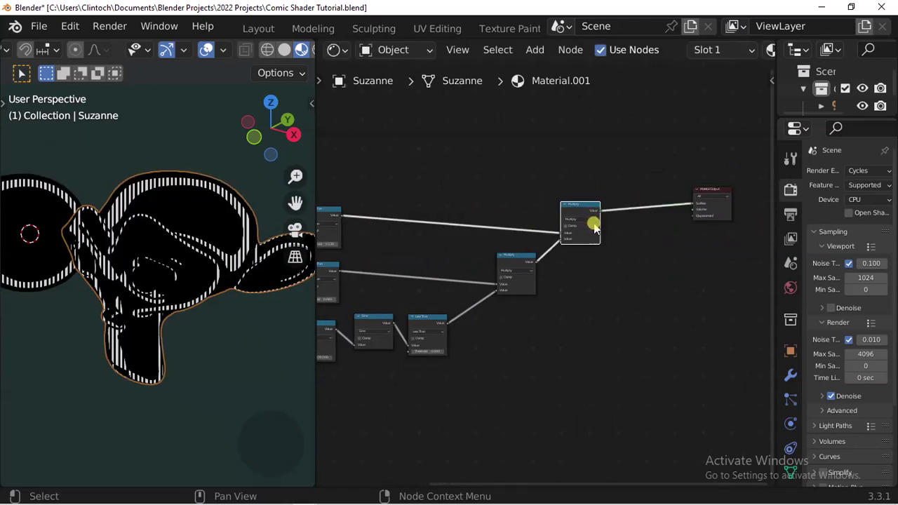
Step: Add a MixRGB node, connect the final math Multiply's output to its Color1, and set Fac to 1.000
middle_click_drag(593, 225, 433, 260)
scroll(432, 260, "up", 3)
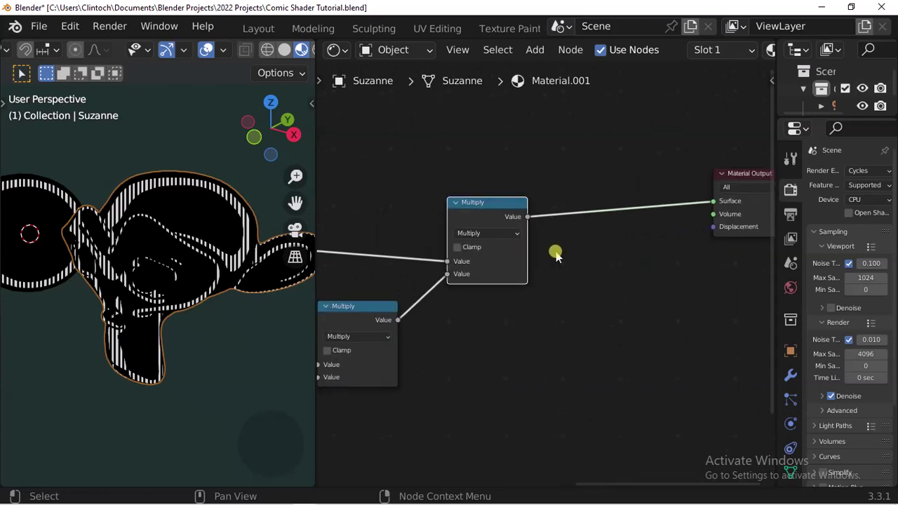
key("shift+a")
mouse_move(505, 269)
mouse_move(455, 337)
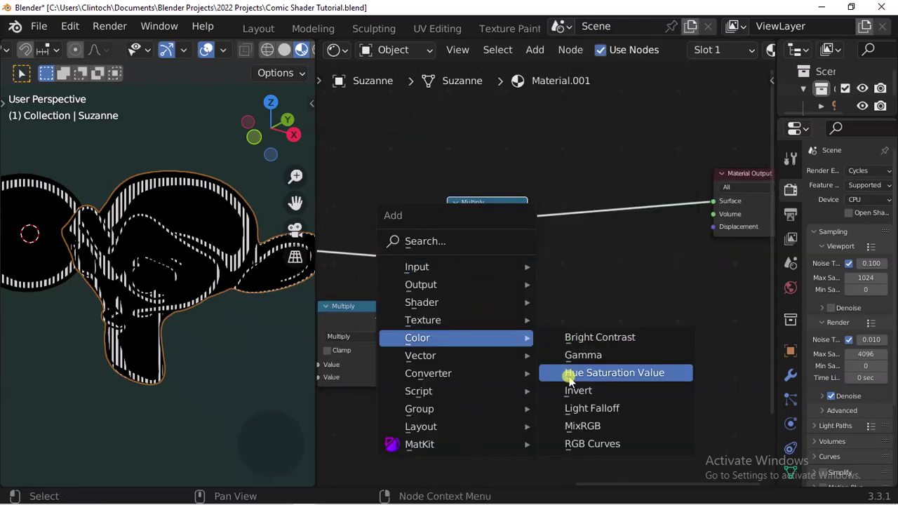
left_click(577, 425)
left_click(555, 205)
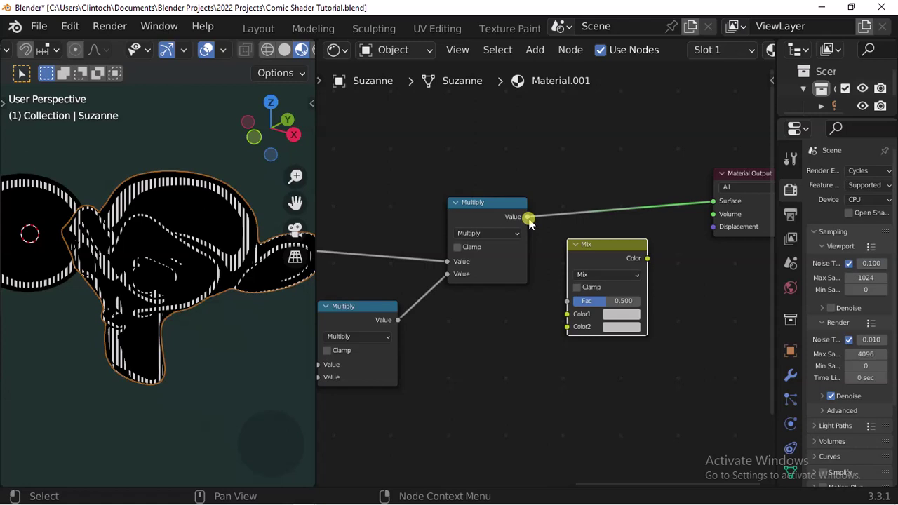
left_click_drag(529, 221, 544, 226)
left_click_drag(574, 273, 568, 315)
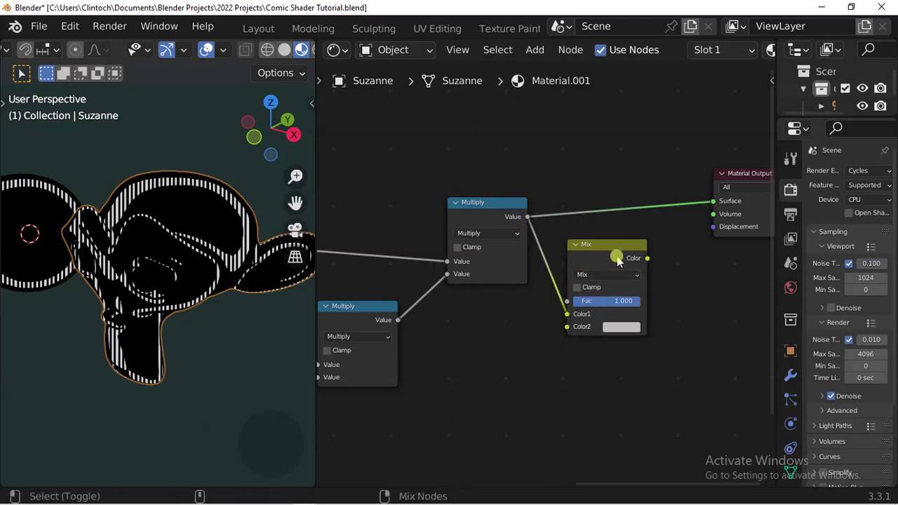
Step: Set the MixRGB node's blend mode to Multiply and its Color2 to green
left_click(608, 274)
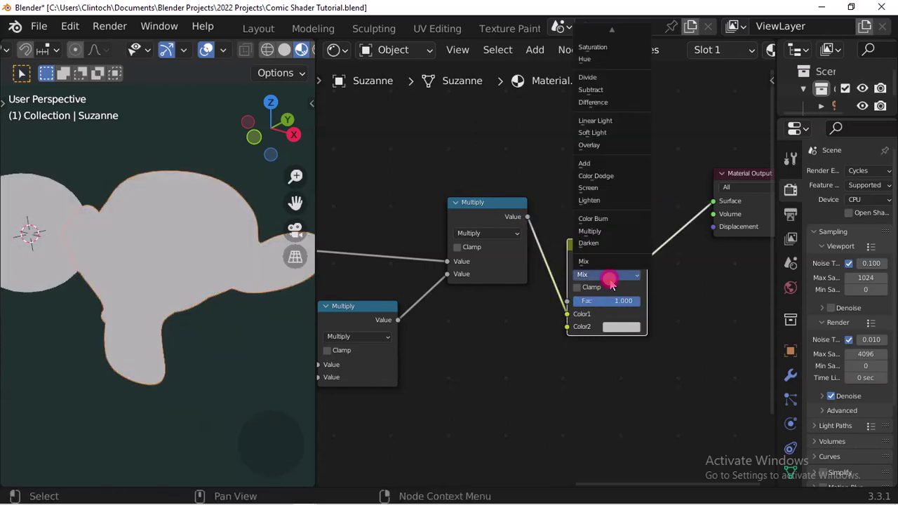
left_click(601, 231)
left_click(615, 330)
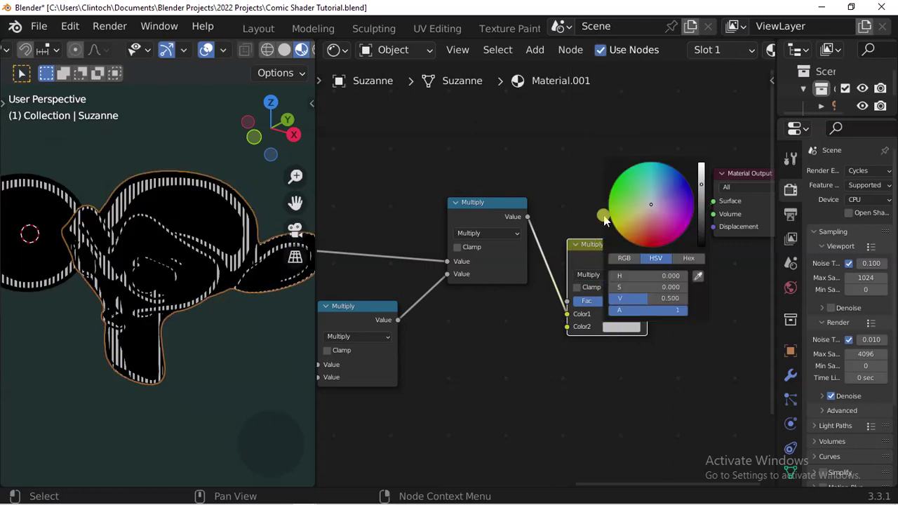
left_click(626, 207)
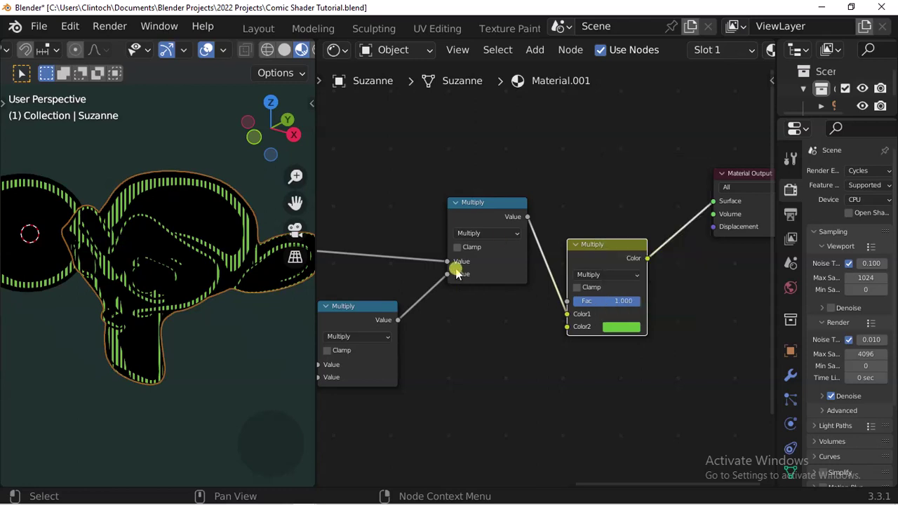
Step: Preview the 0.130 Less Than, the Greater Than and the first combining Multiply node in turn on the material
scroll(456, 270, "down", 6)
middle_click_drag(321, 246, 465, 265)
scroll(447, 263, "down", 2)
middle_click_drag(364, 265, 408, 265)
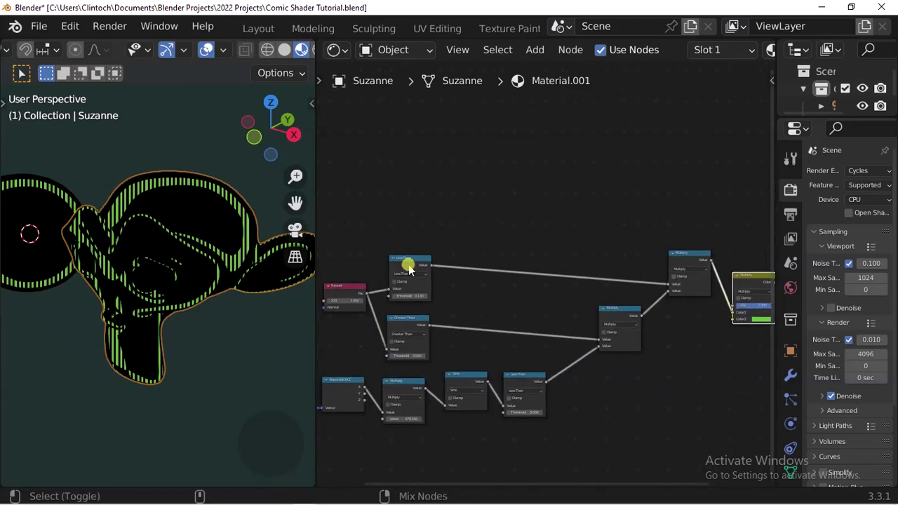
left_click(411, 269, "ctrl+shift")
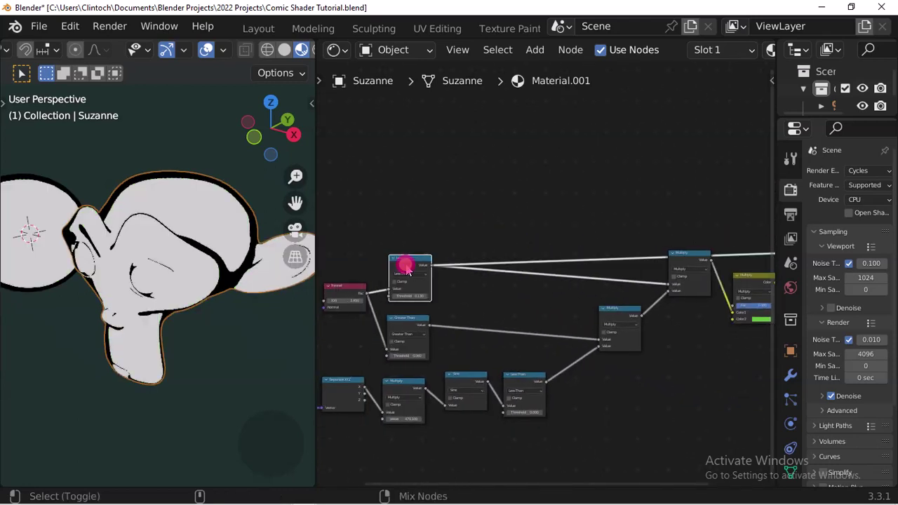
left_click(405, 328, "ctrl+shift")
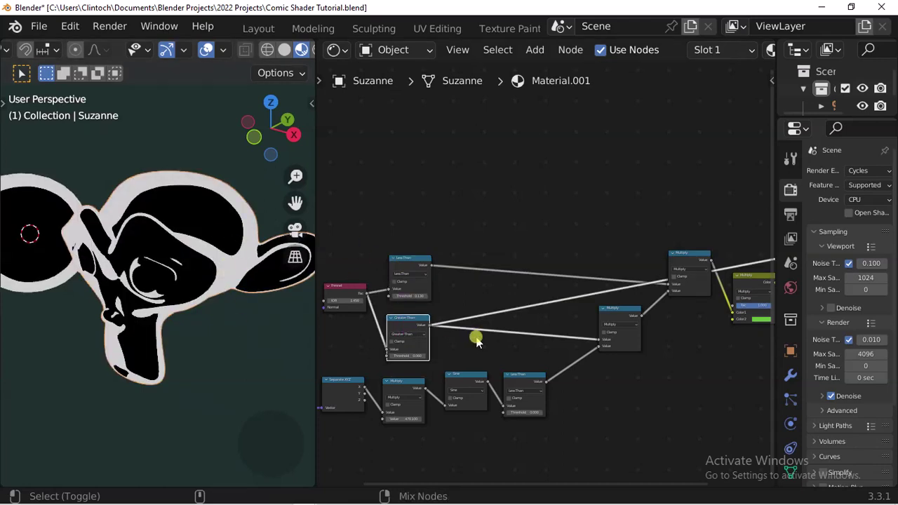
left_click(612, 337, "ctrl+shift")
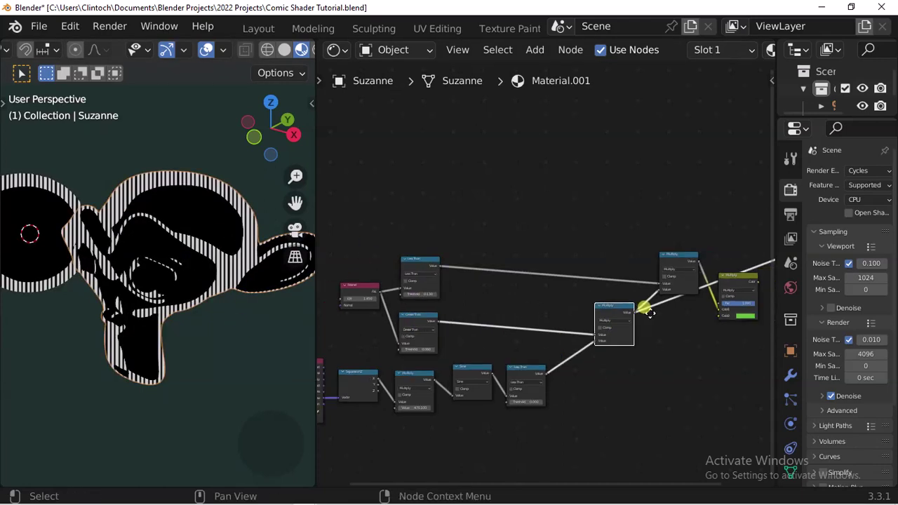
Step: Move the final math Multiply and green color Multiply nodes away from the first combining Multiply node
middle_click_drag(646, 306, 495, 309)
scroll(549, 281, "up", 3)
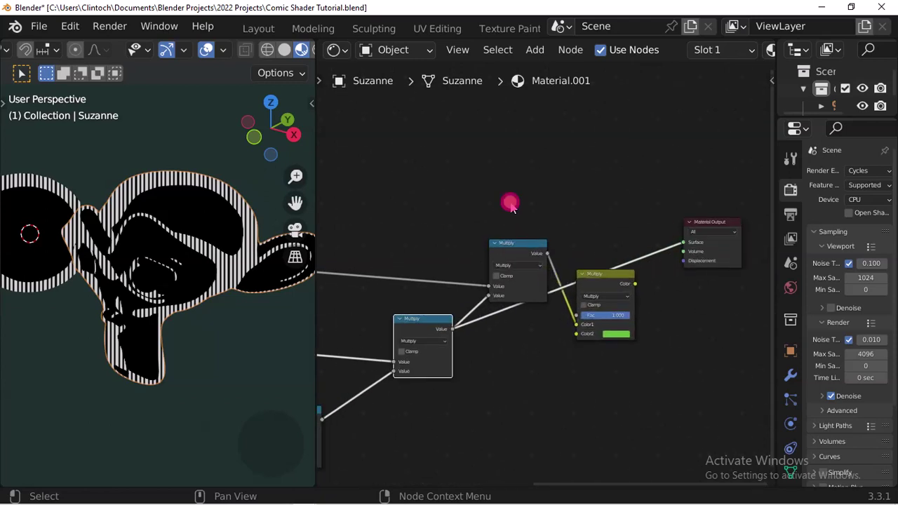
left_click_drag(539, 241, 632, 181)
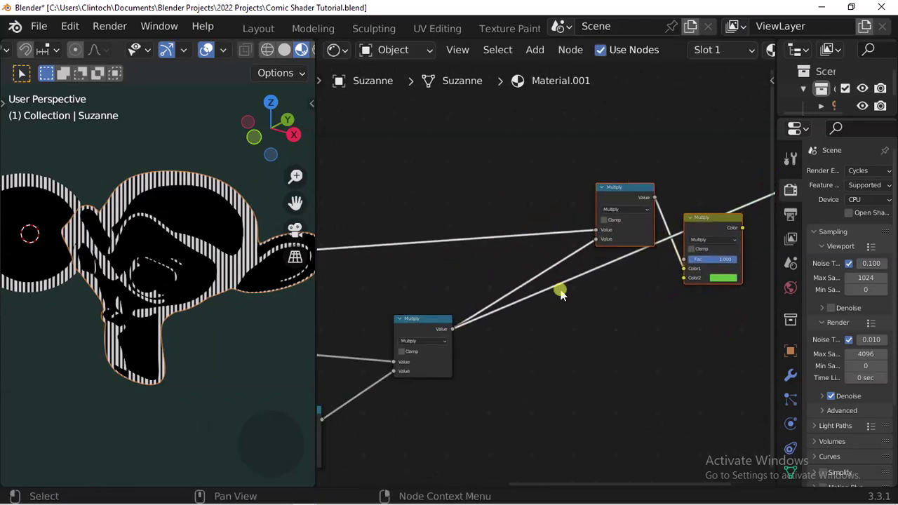
scroll(453, 327, "down", 1)
left_click_drag(431, 320, 406, 323)
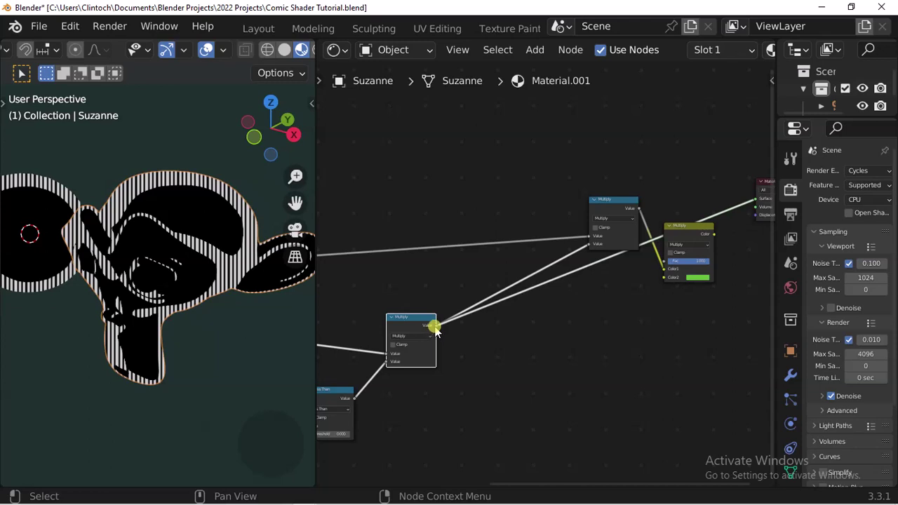
key("shift+a")
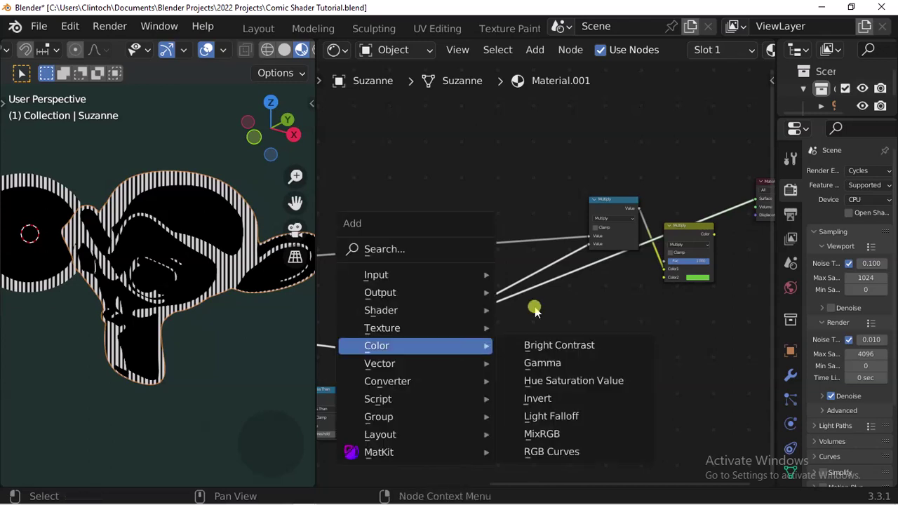
key("Escape")
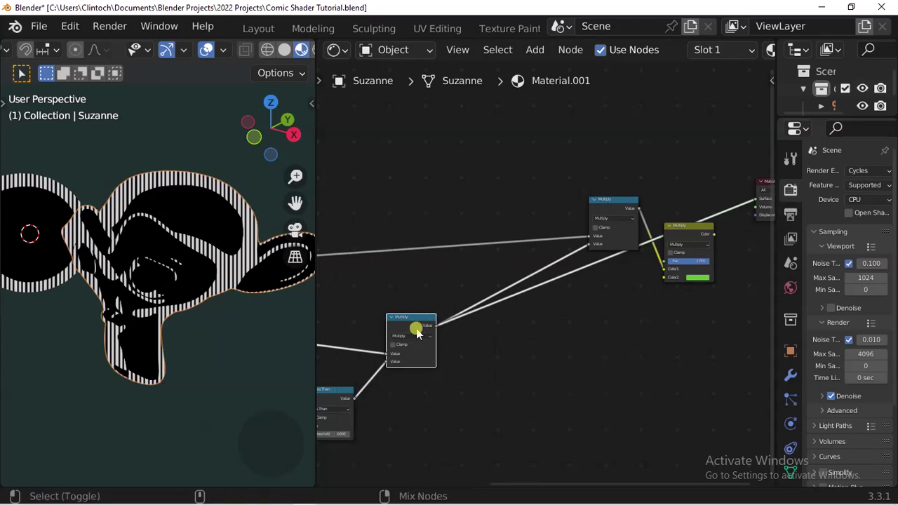
left_click_drag(434, 330, 475, 353)
key("shift+a")
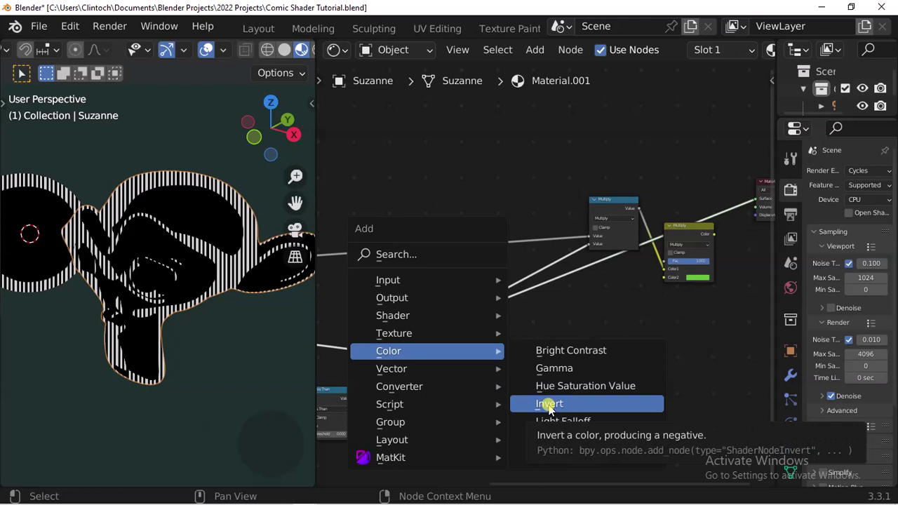
Step: Add an Invert node, feed it the first combining Multiply's output, and preview it on the material
left_click(535, 50)
mouse_move(554, 171)
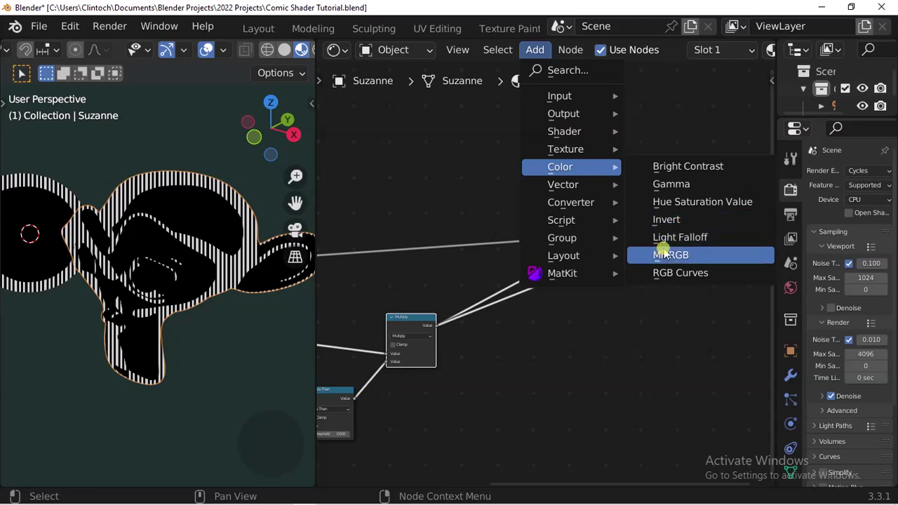
left_click(667, 219)
left_click(471, 334)
left_click_drag(440, 332, 470, 363)
left_click(487, 343, "ctrl+shift")
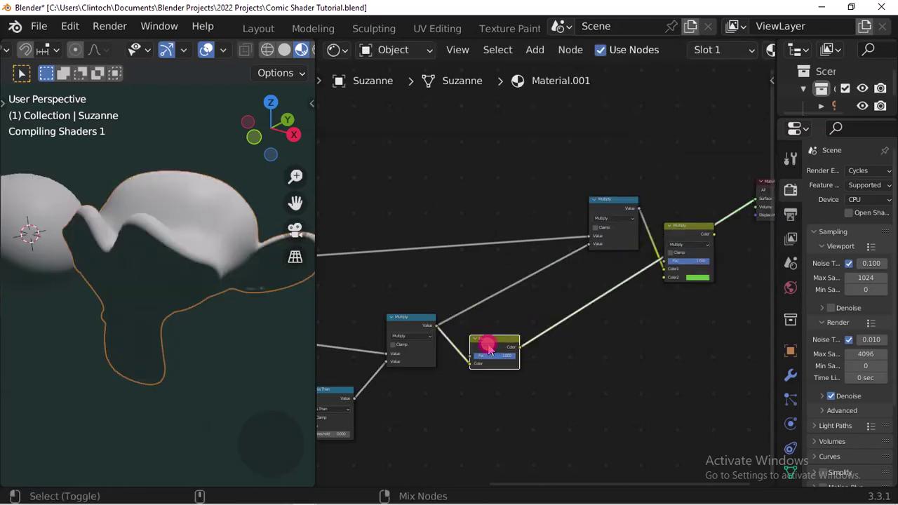
Step: Connect the Invert output to the final math Multiply's second Value input and preview the green color Multiply node
middle_click_drag(492, 300, 436, 300)
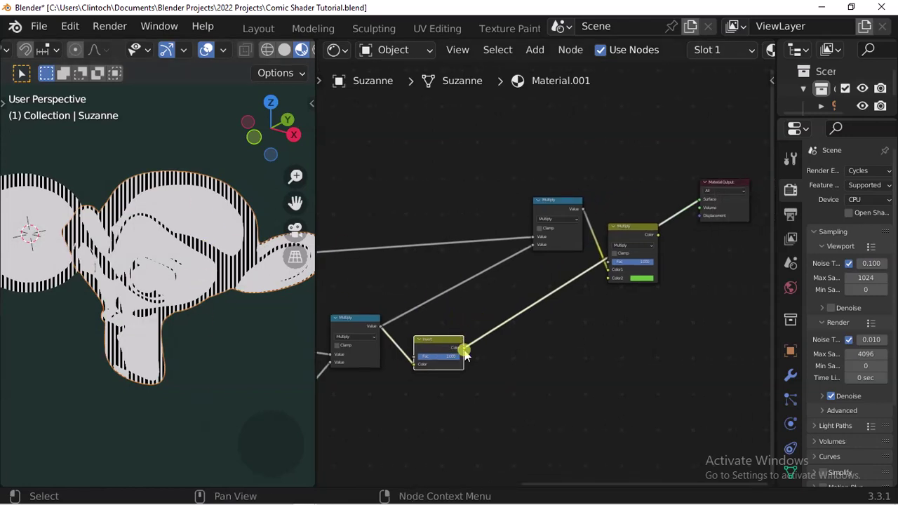
left_click(557, 206, "ctrl+shift")
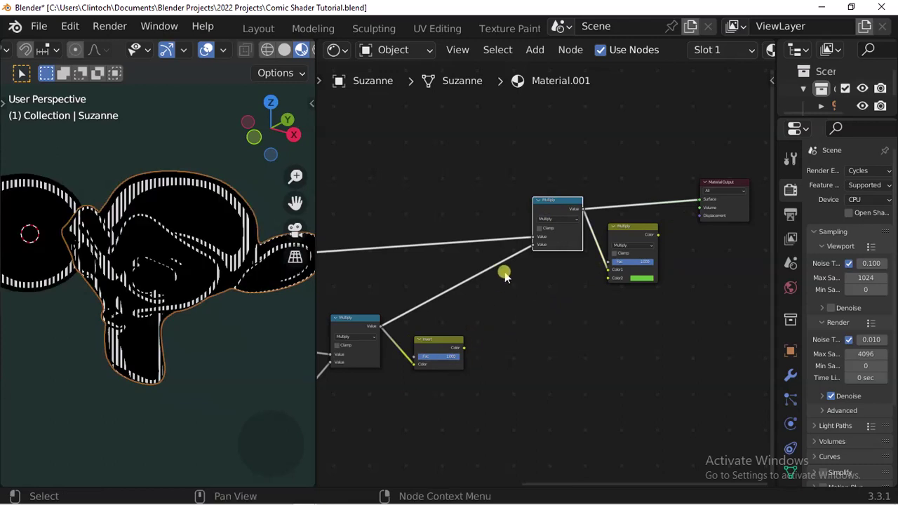
mouse_move(531, 247)
left_mouse_down()
mouse_move(460, 355)
mouse_move(503, 303)
mouse_move(531, 246)
left_mouse_up()
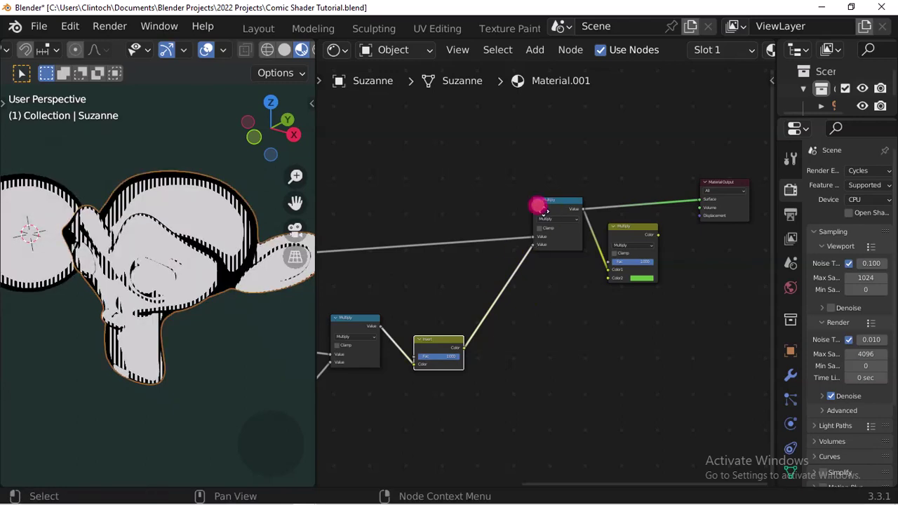
left_click_drag(537, 205, 536, 235)
left_click_drag(625, 234, 628, 250)
middle_click_drag(658, 246, 606, 246)
left_click(579, 257, "ctrl+shift")
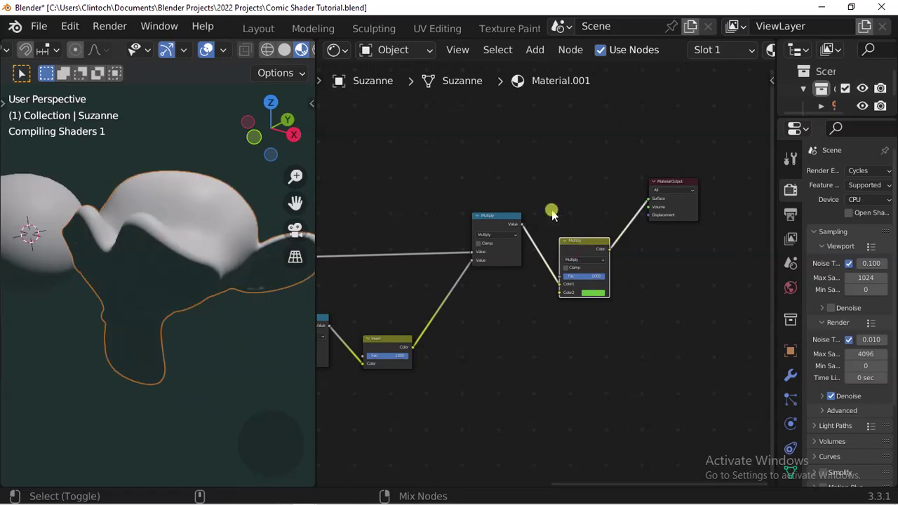
Step: Examine the green striped shading on Suzanne up close along with the Fresnel and Texture Coordinate node chains
scroll(501, 326, "left", 1, "ctrl")
middle_click_drag(197, 260, 130, 255)
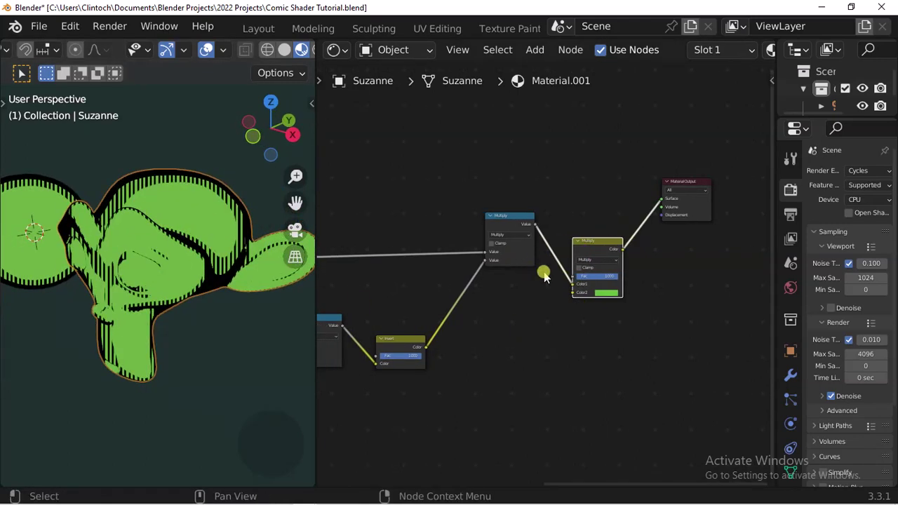
scroll(438, 322, "down", 5)
middle_click_drag(425, 296, 718, 256)
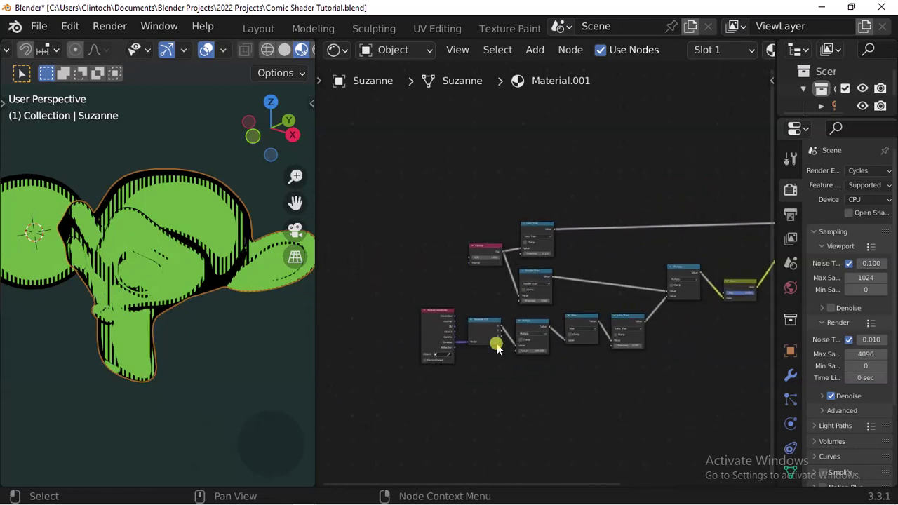
scroll(496, 345, "up", 7)
scroll(466, 348, "up", 2)
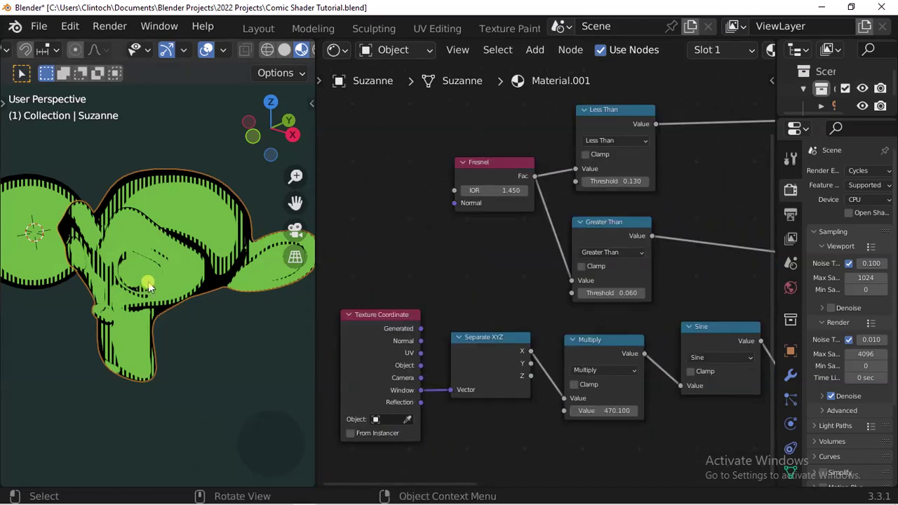
scroll(147, 284, "up", 5)
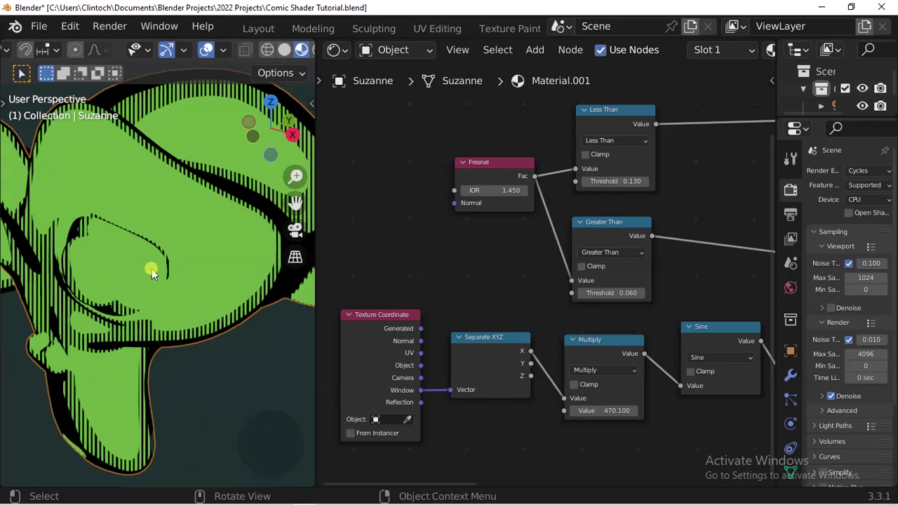
scroll(173, 331, "down", 5)
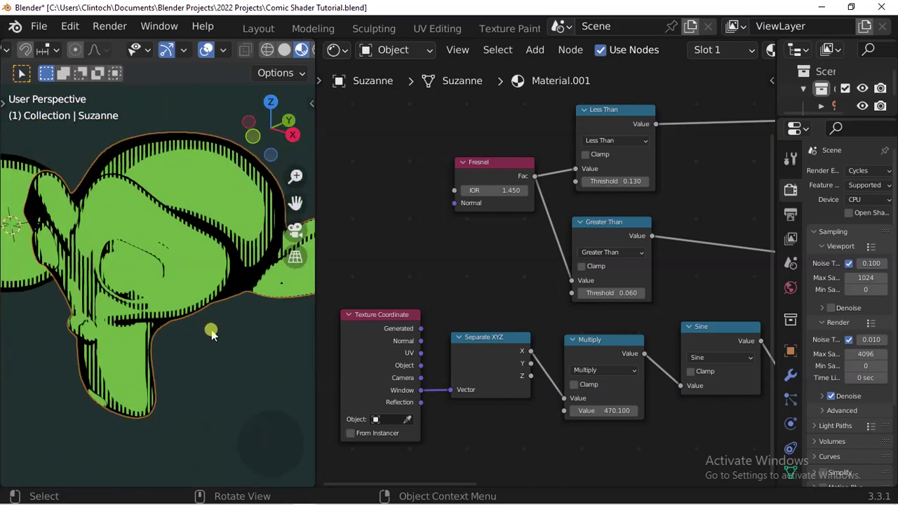
Step: Move the Texture Coordinate node farther from Separate XYZ to make room between them
middle_click_drag(371, 365, 421, 354)
left_click_drag(421, 355, 287, 315)
middle_click_drag(362, 353, 477, 348)
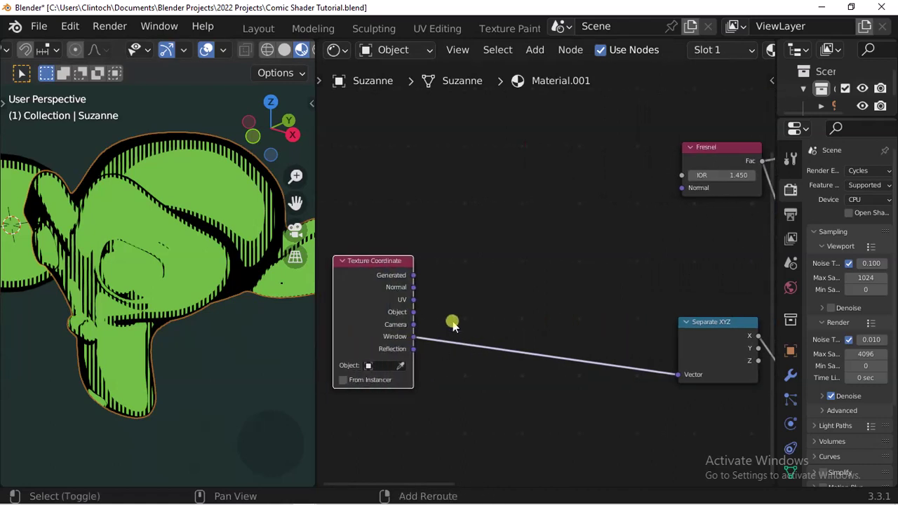
Step: Add a Vector Rotate node on the link between Texture Coordinate's Window output and Separate XYZ
key("shift+a")
mouse_move(450, 322)
mouse_move(400, 361)
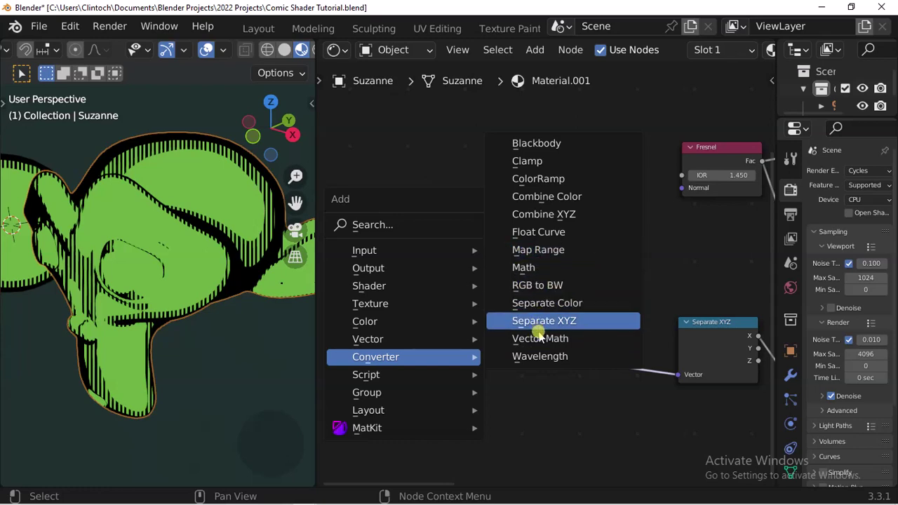
left_click(383, 230)
type("vec")
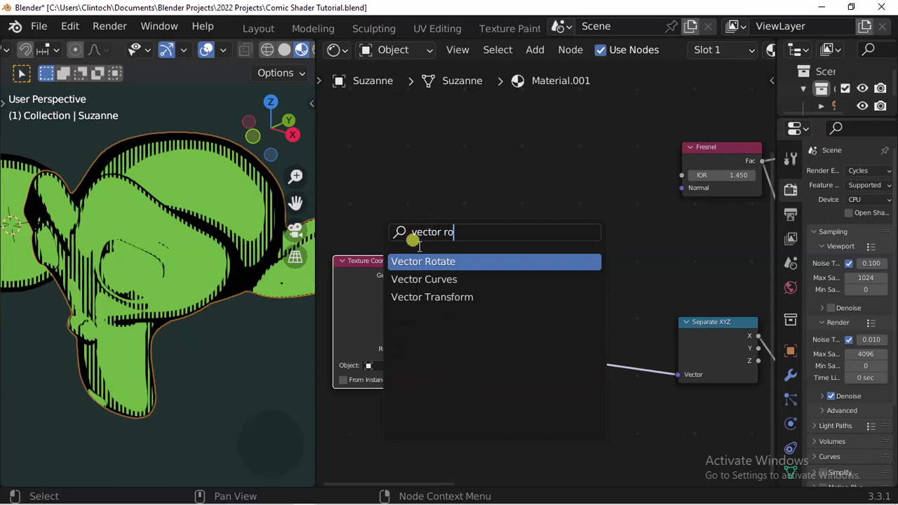
type("tor ro")
left_click(424, 256)
left_click(526, 312)
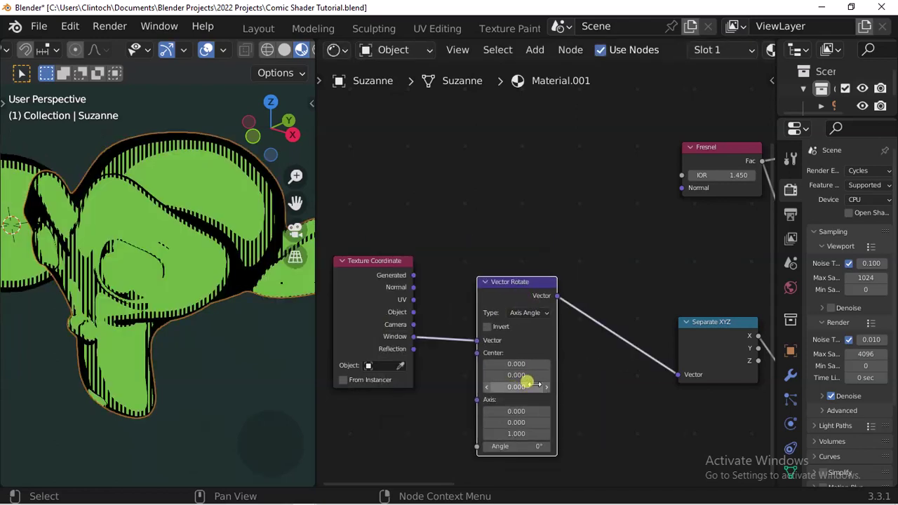
Step: Adjust the Vector Rotate node's Angle so the shading stripes run diagonally across Suzanne and the sphere
middle_click_drag(533, 377, 475, 358)
middle_click_drag(390, 380, 451, 379)
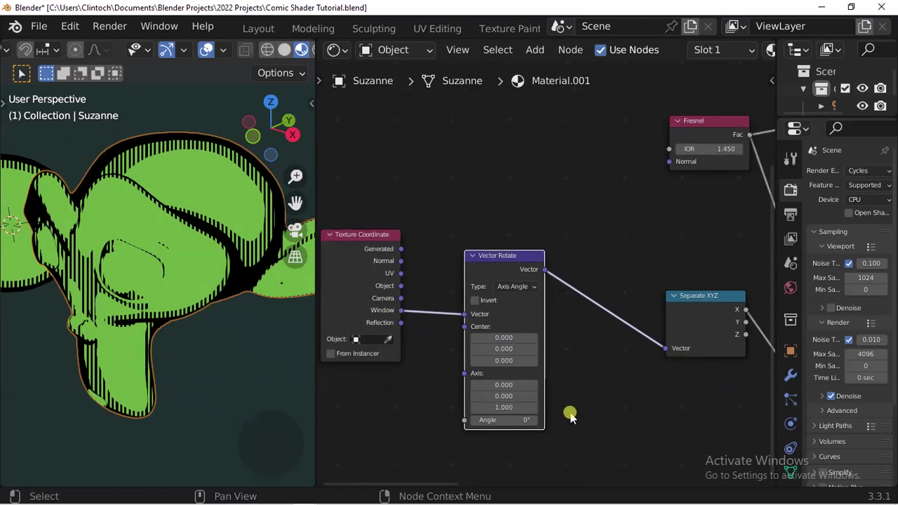
left_click_drag(525, 420, 520, 419)
middle_click_drag(165, 253, 195, 265)
Step: Set the stripe Multiply node's value to 801.9 and the Greater Than threshold to 0.040 for finer, wider shading
middle_click_drag(665, 349, 295, 309)
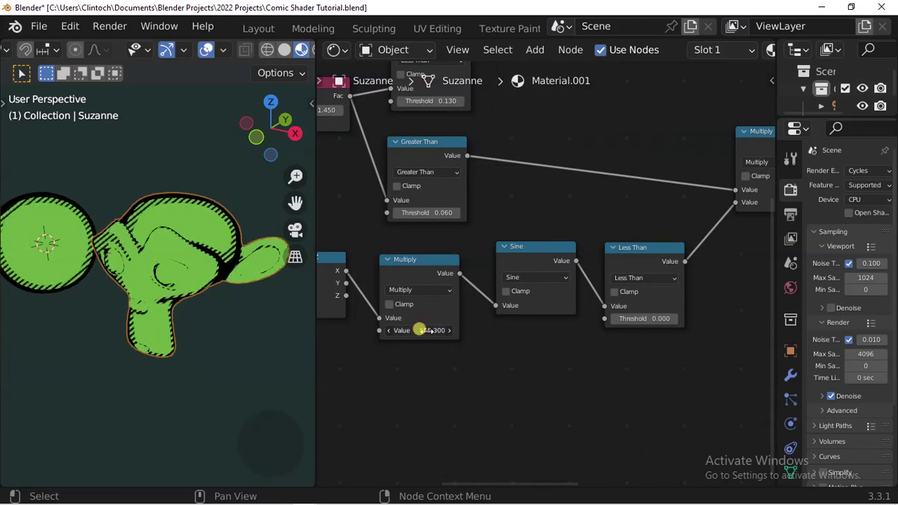
left_click_drag(420, 330, 422, 330)
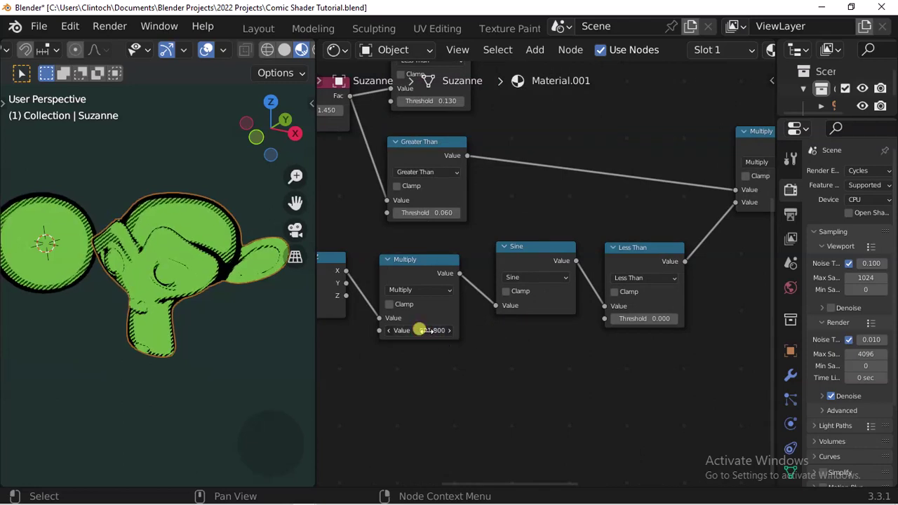
mouse_move(432, 212)
left_mouse_down()
mouse_move(424, 213)
mouse_move(435, 213)
left_mouse_up()
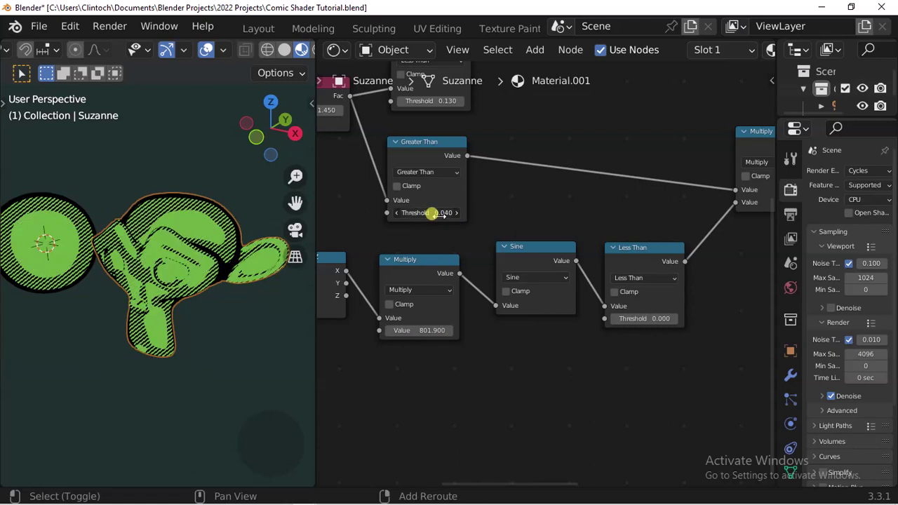
mouse_move(189, 284)
middle_mouse_down()
mouse_move(175, 291)
mouse_move(200, 287)
mouse_move(111, 284)
mouse_move(127, 282)
middle_mouse_up()
scroll(114, 289, "up", 3)
Step: Change Color2 of the final color Multiply node from green to a dark yellow
middle_click_drag(687, 266, 376, 324)
scroll(527, 270, "down", 5)
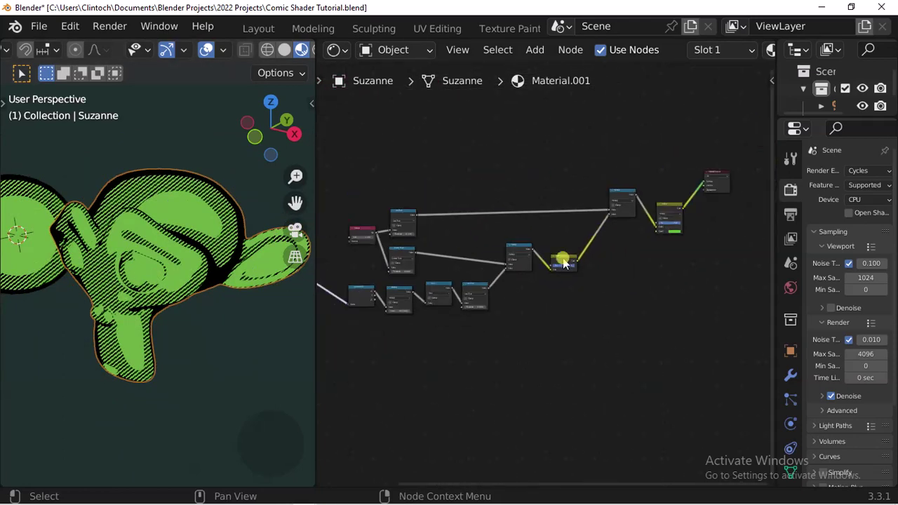
scroll(565, 274, "up", 1)
scroll(568, 277, "up", 3)
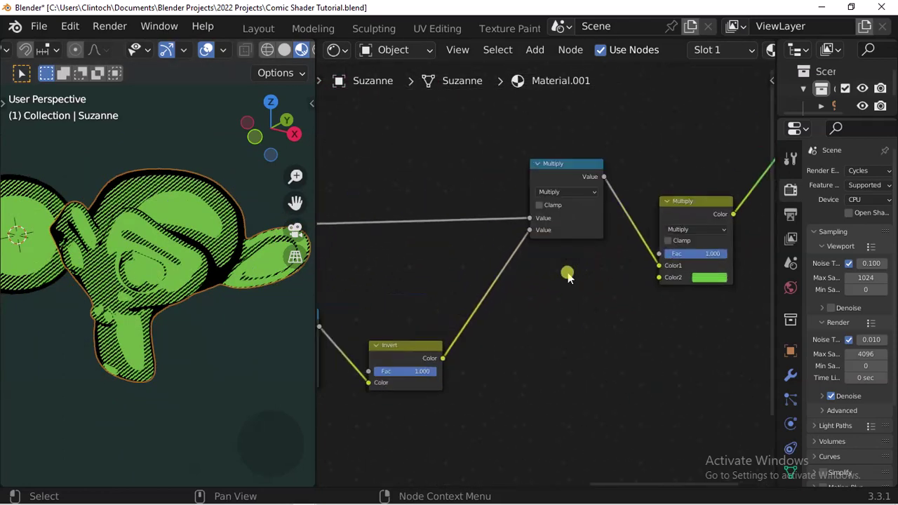
left_click(704, 278)
left_click_drag(708, 182, 705, 177)
middle_click_drag(130, 276, 159, 268)
Step: Switch to the Blender window with Comic Shader.blend, view the horse from another angle, and show its full Shading workspace
mouse_move(208, 498)
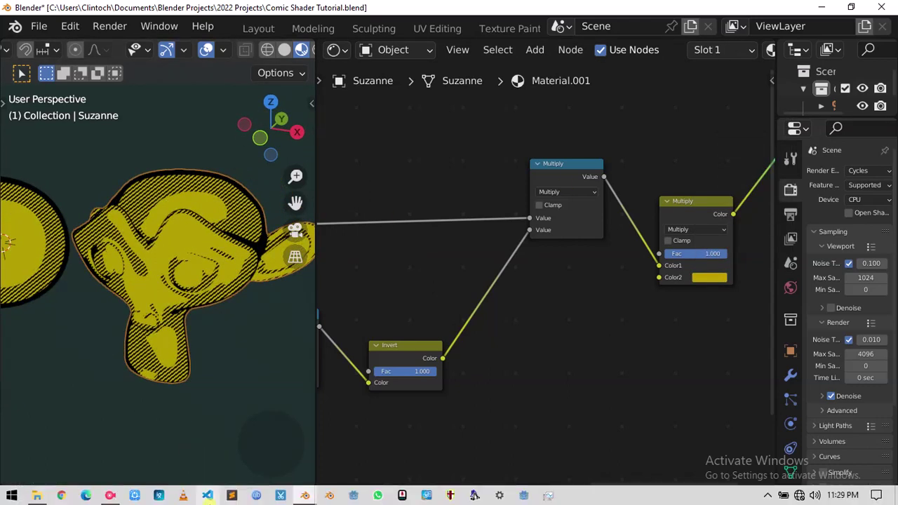
mouse_move(305, 496)
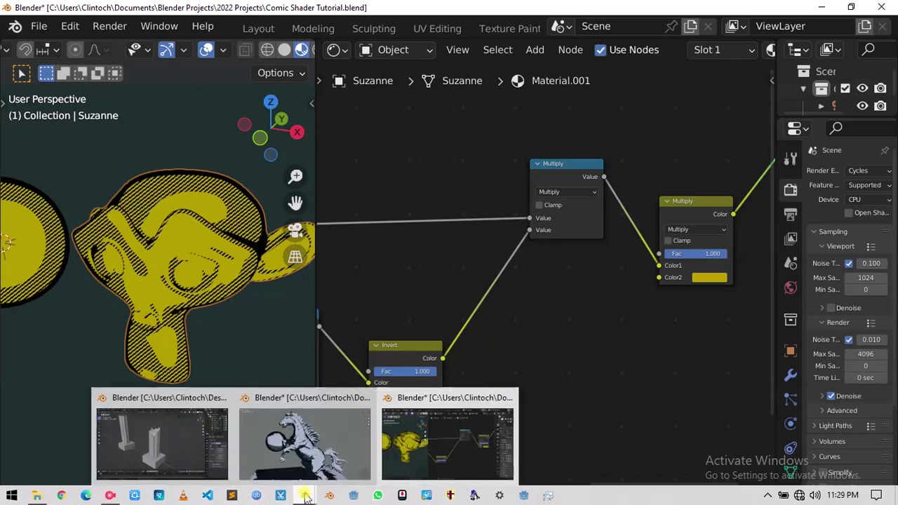
left_click(305, 441)
middle_click_drag(434, 294, 730, 278)
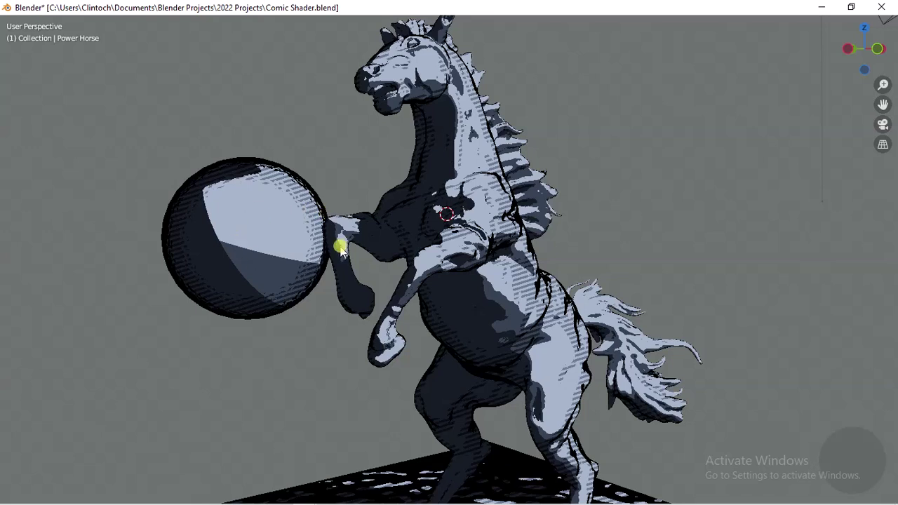
key("ctrl+space")
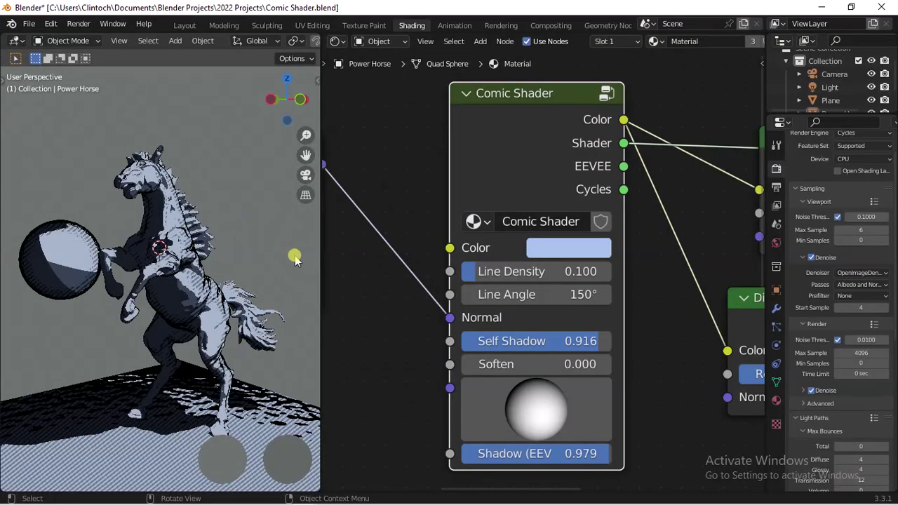
Step: Try different Line Density, Self Shadow and Shadow values on the horse's Comic Shader group node
mouse_move(511, 274)
left_mouse_down()
mouse_move(507, 267)
mouse_move(516, 277)
left_mouse_up()
left_click_drag(543, 343, 461, 342)
right_click(460, 342)
mouse_move(511, 407)
left_mouse_down()
mouse_move(486, 377)
mouse_move(429, 372)
mouse_move(510, 456)
mouse_move(551, 456)
left_mouse_up()
right_click(461, 456)
Step: Examine the comic-shaded horse and sphere from another angle in a full-screen viewport
mouse_move(224, 251)
middle_mouse_down()
mouse_move(231, 281)
mouse_move(249, 279)
mouse_move(186, 273)
mouse_move(203, 274)
mouse_move(209, 260)
middle_mouse_up()
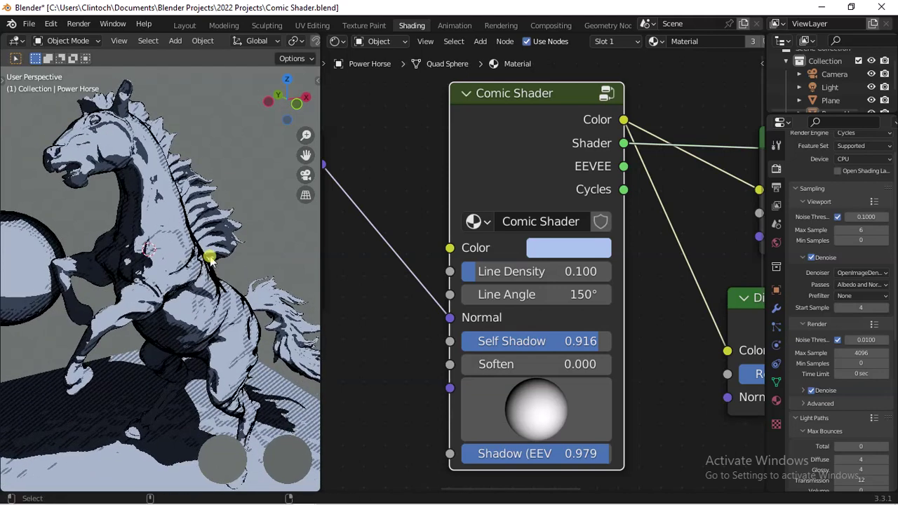
key("ctrl+alt+space")
middle_click_drag(338, 248, 339, 247)
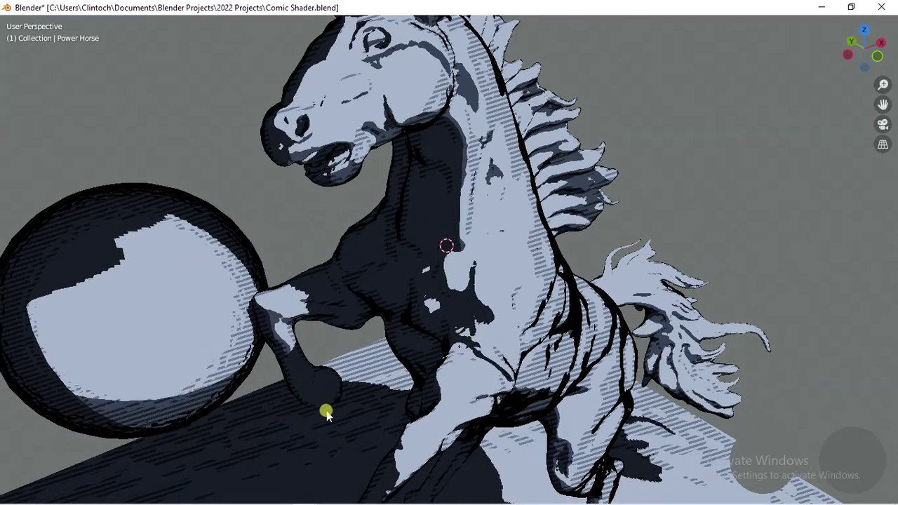